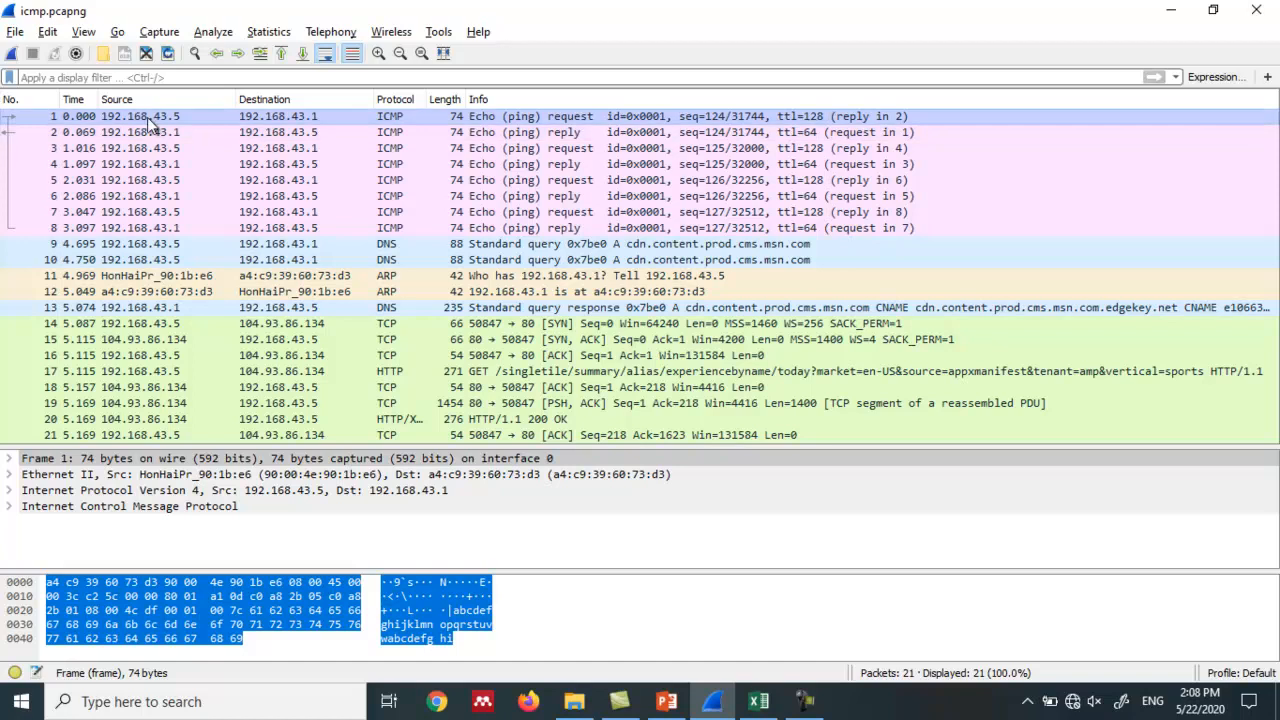
- Compare the source and destination addresses of the first ICMP request and reply with the PC1 and PC2 addresses on the PowerPoint slide
key("alt+Tab")
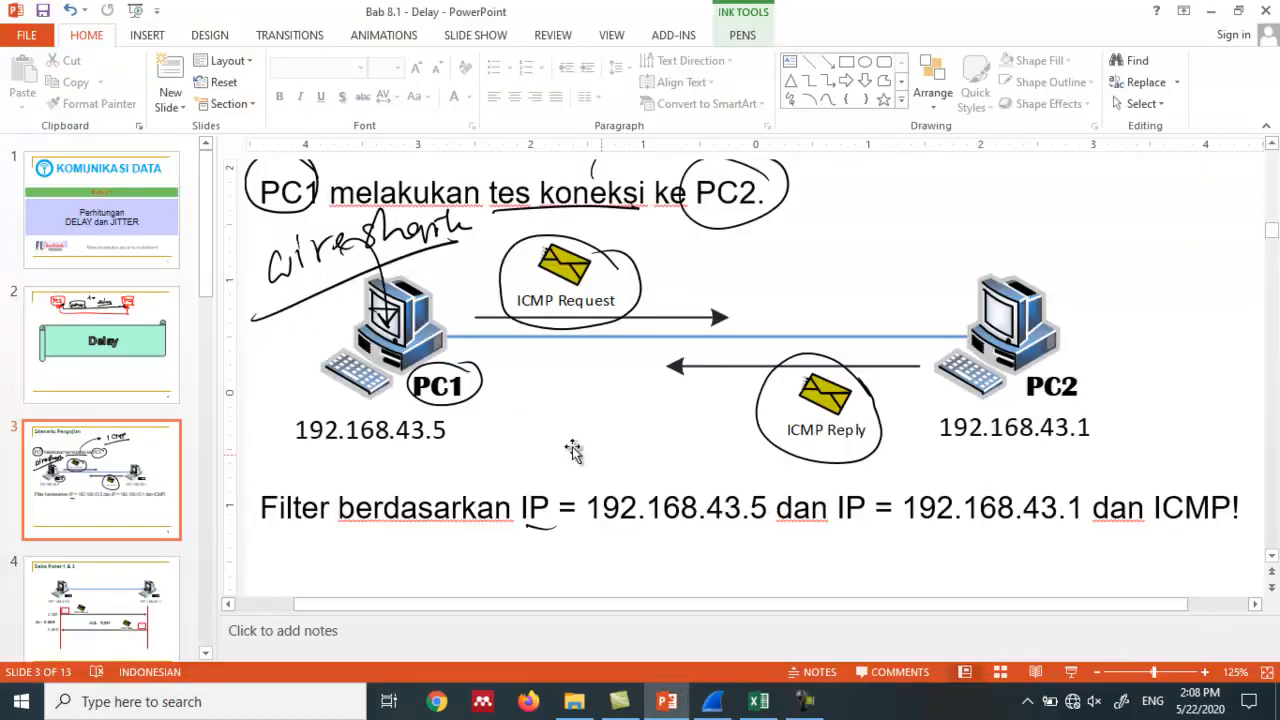
key("alt+Tab")
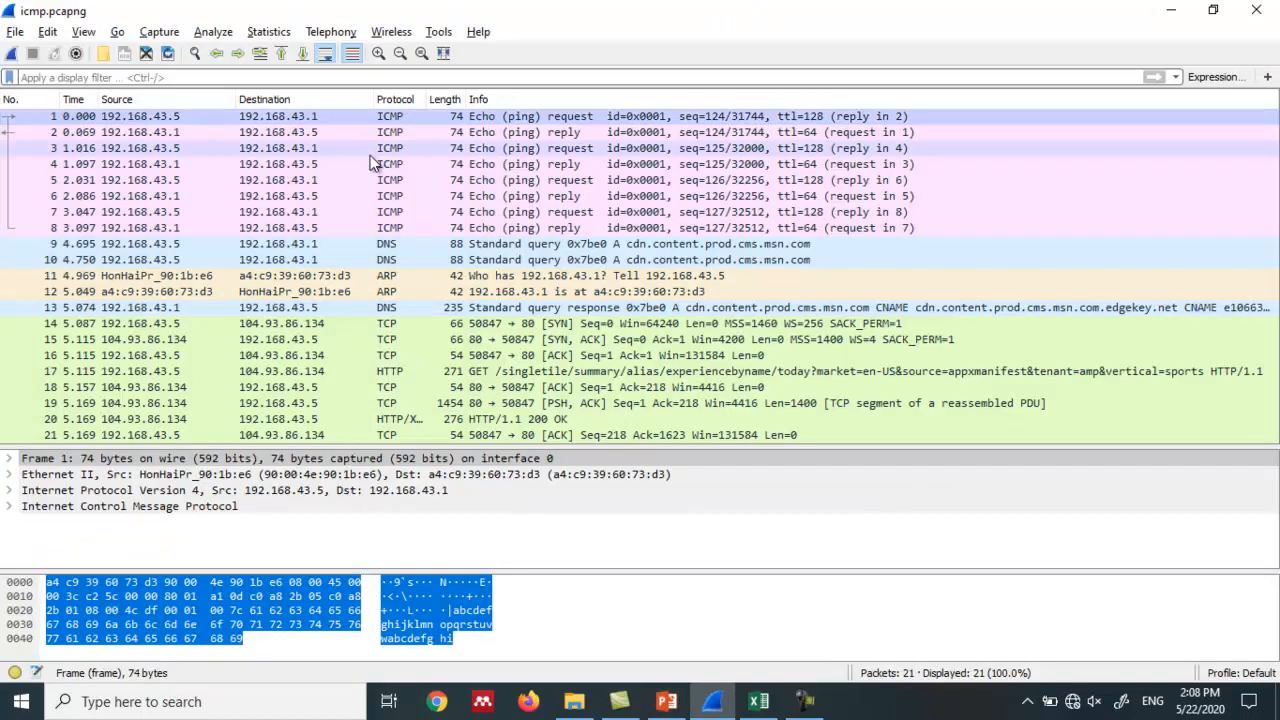
left_click(168, 135)
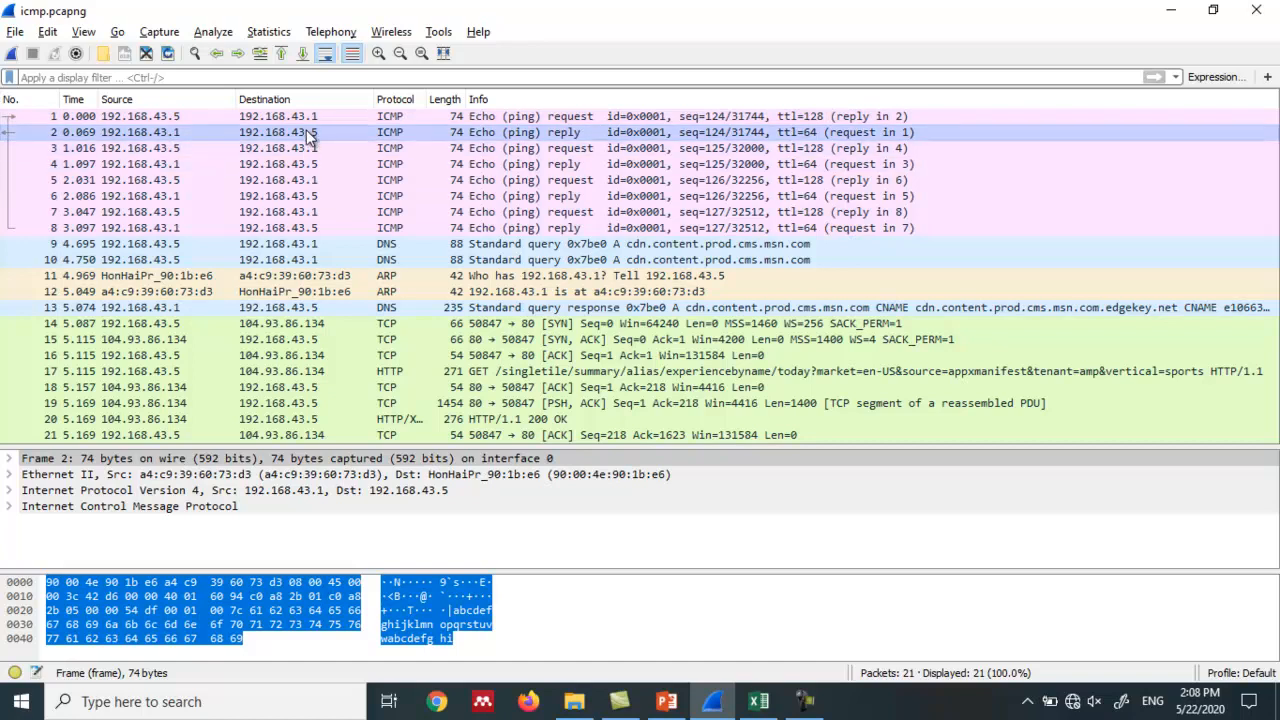
key("alt+Tab")
key("alt+Tab")
left_click(235, 138)
key("alt+Tab")
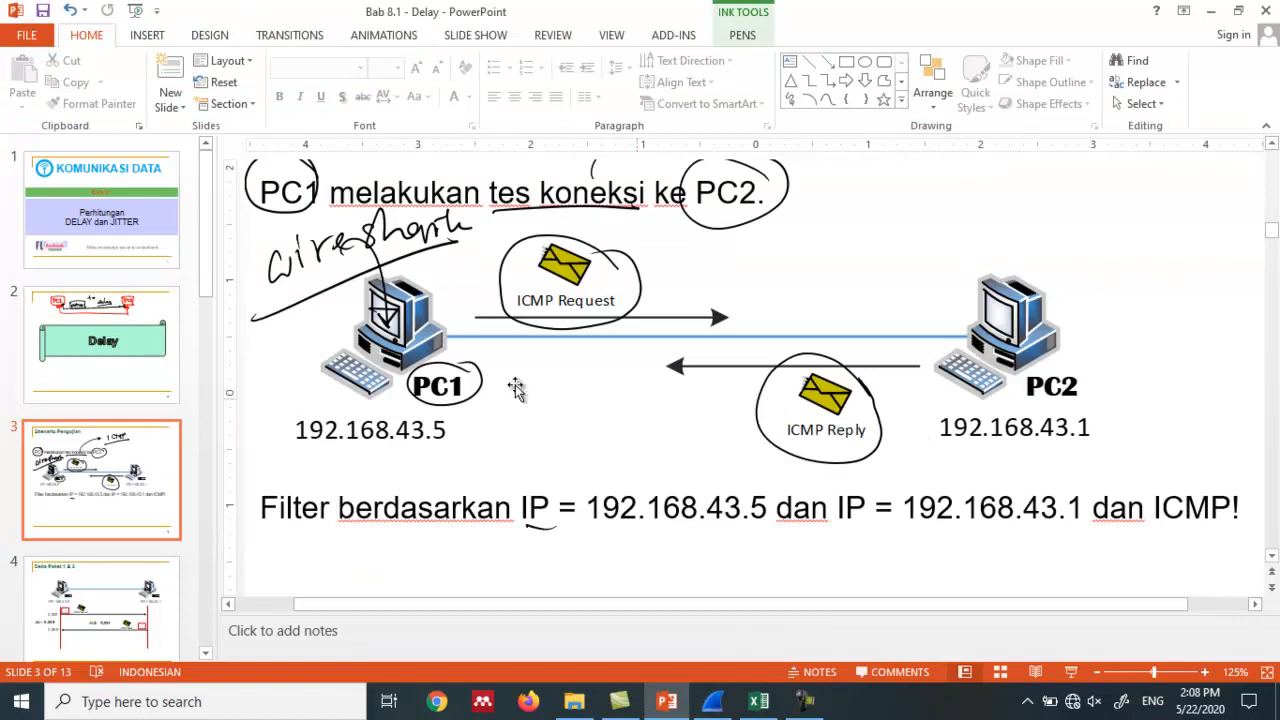
key("alt+Tab")
key("alt+Tab")
key("alt+Tab")
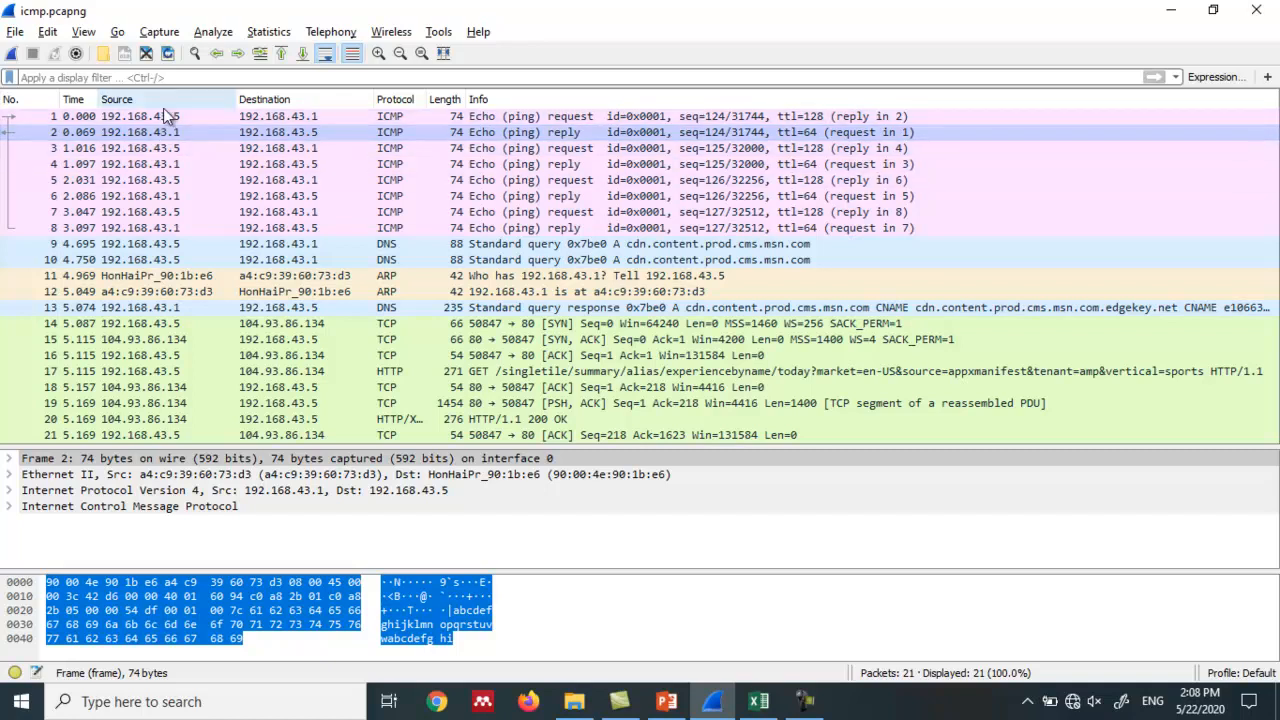
key("alt+Tab")
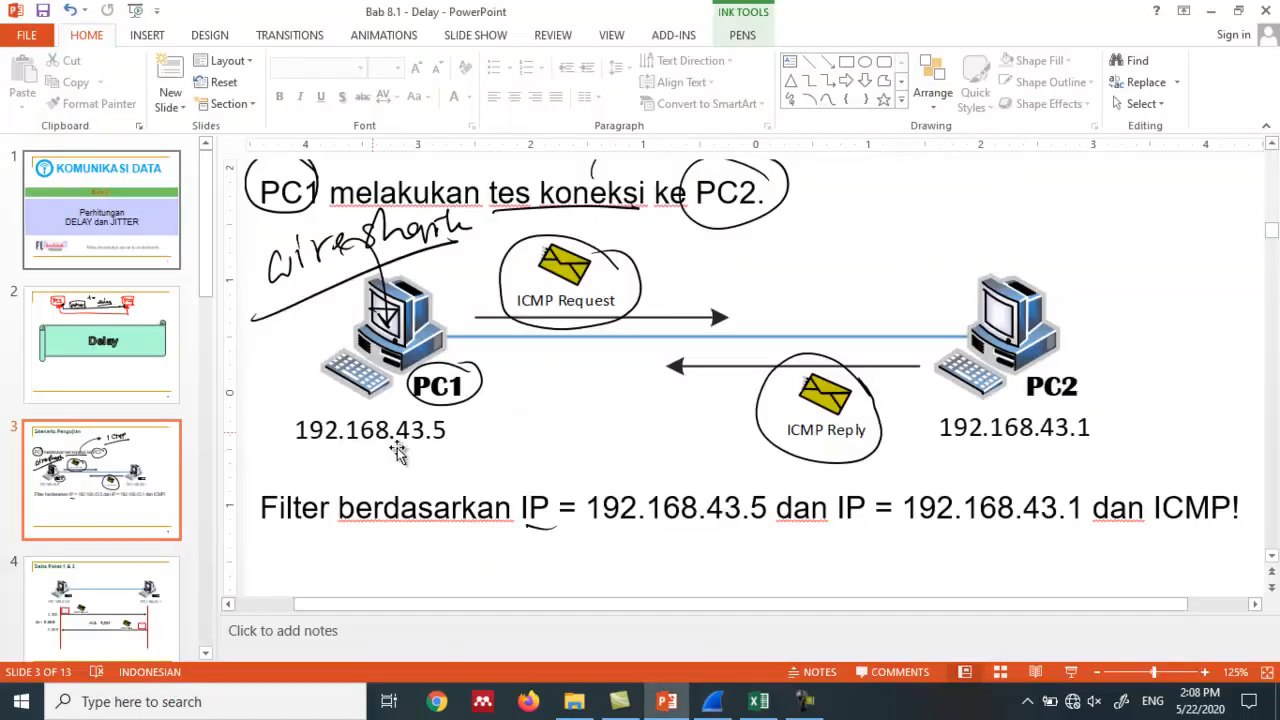
key("alt+Tab")
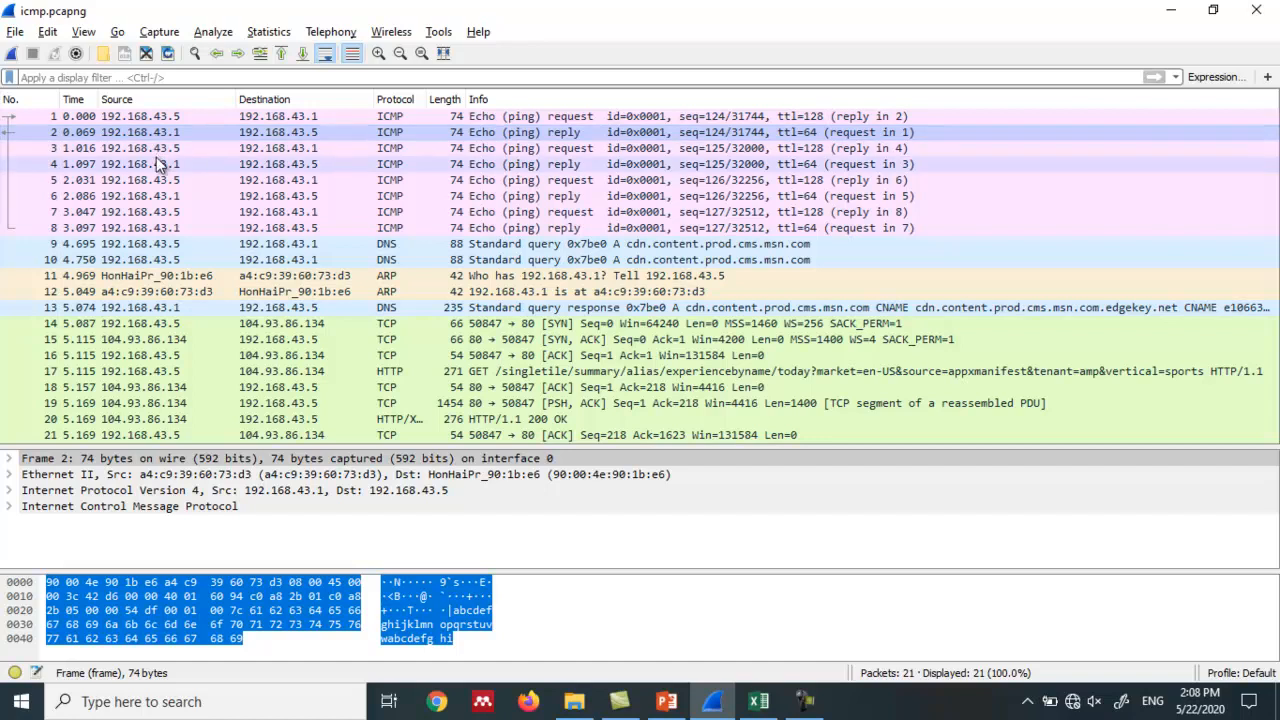
- Examine packet 3 and the last captured packet, and check the filter criteria on the PowerPoint slide
left_click(160, 150)
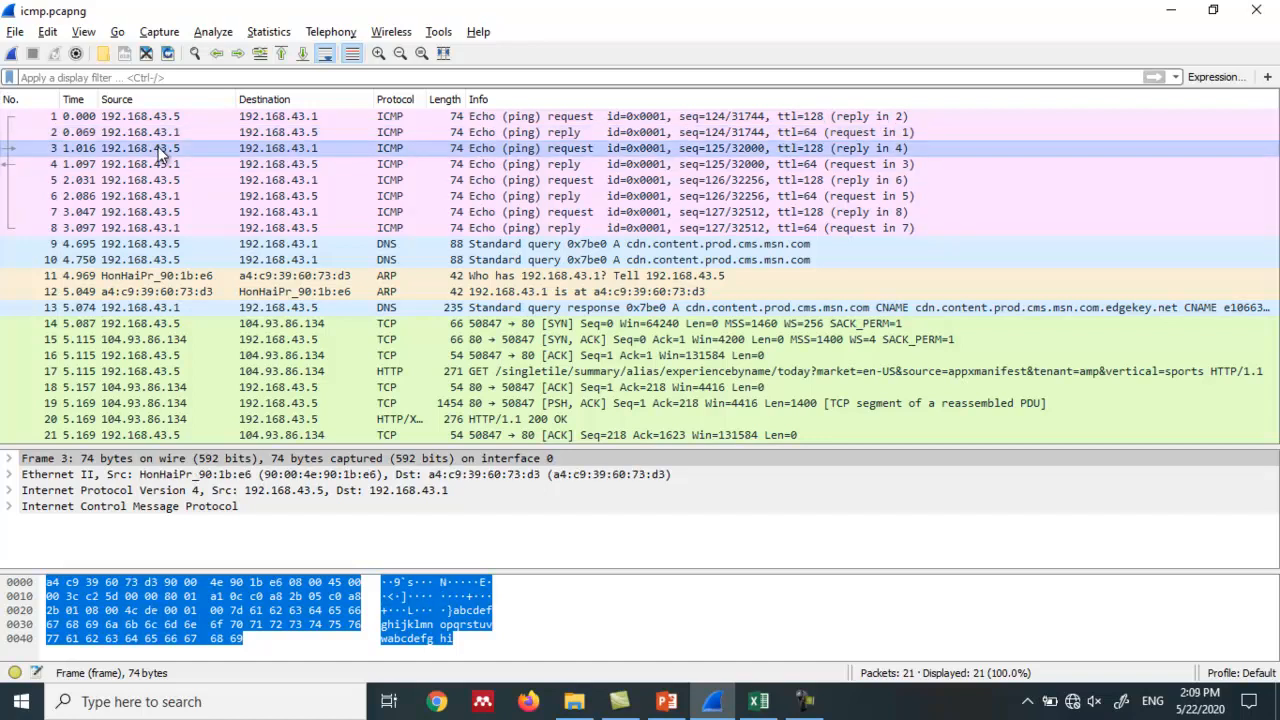
key("alt+Tab")
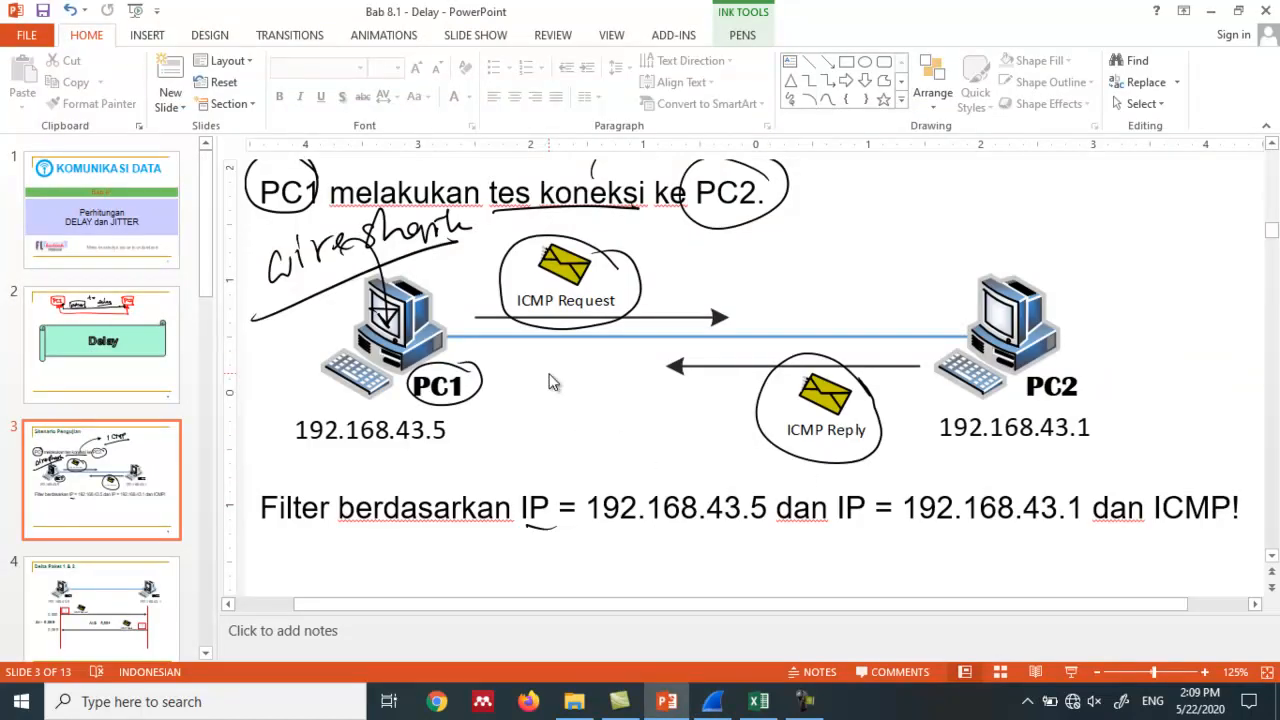
key("alt+Tab")
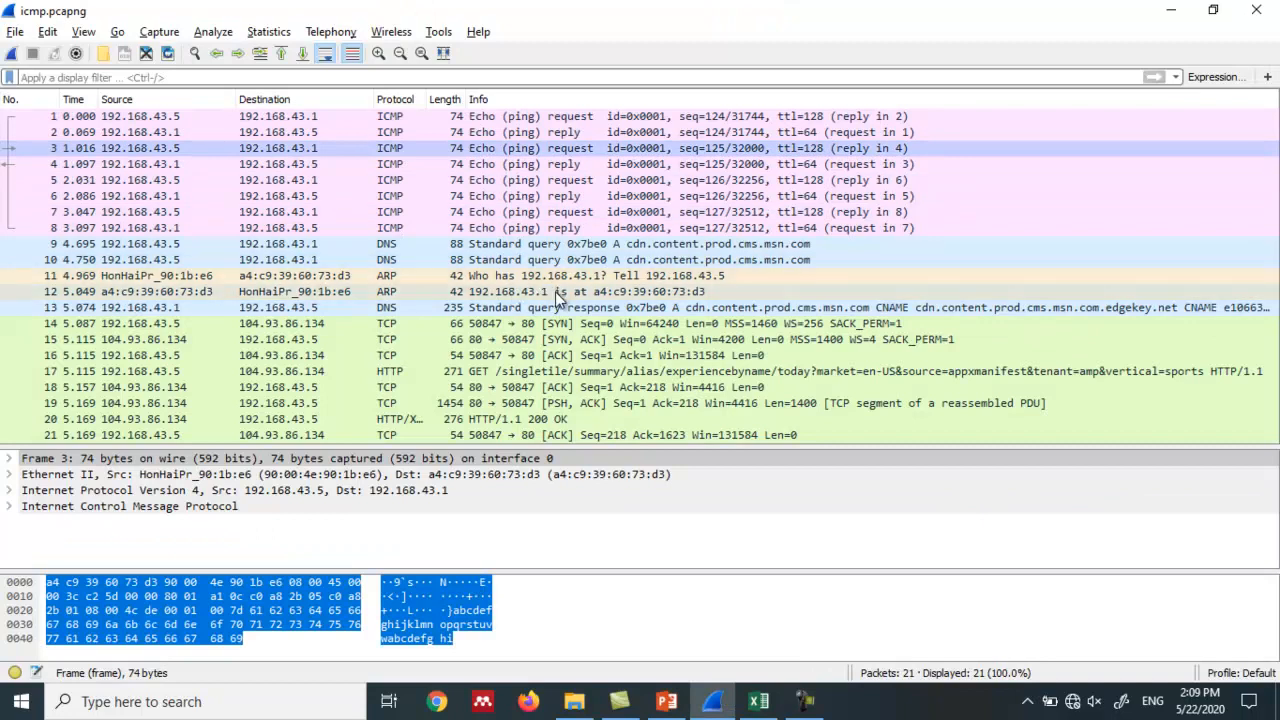
left_click(52, 435)
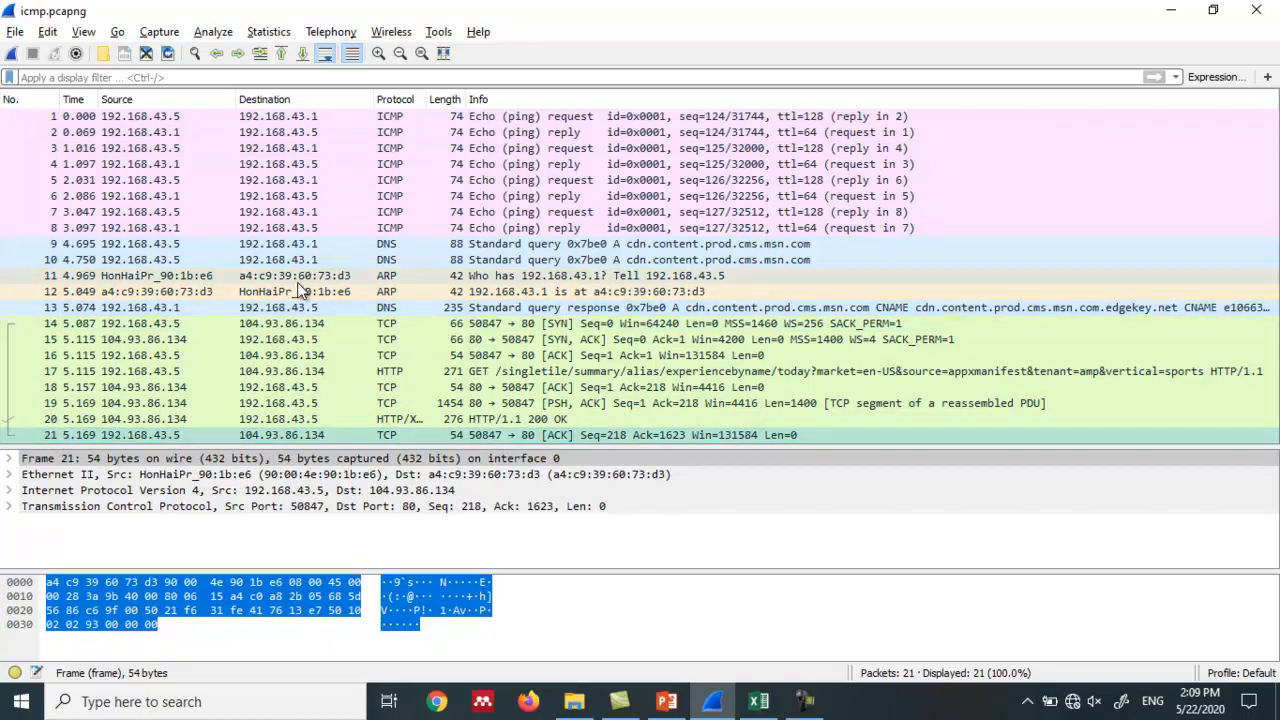
key("alt+Tab")
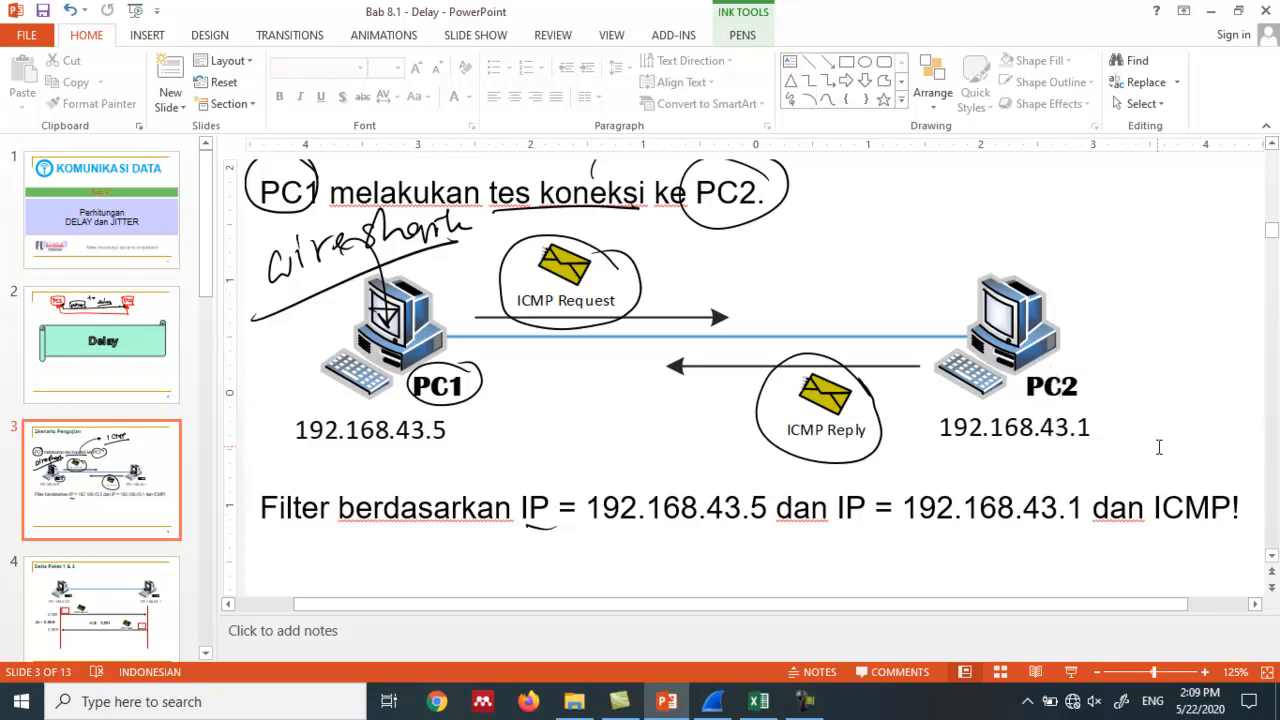
key("alt+Tab")
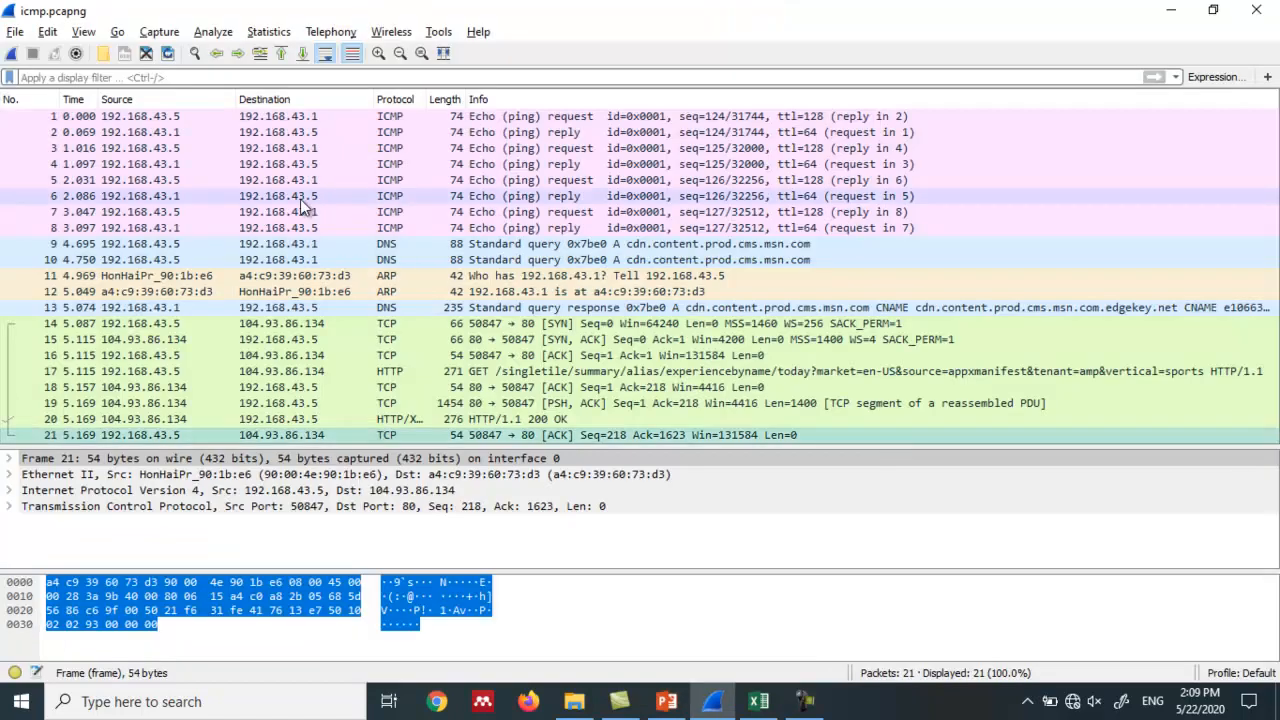
- Enter the display filter condition ip.addr == 192.168.43.5, checking PC1's address on the PowerPoint slide
left_click(234, 77)
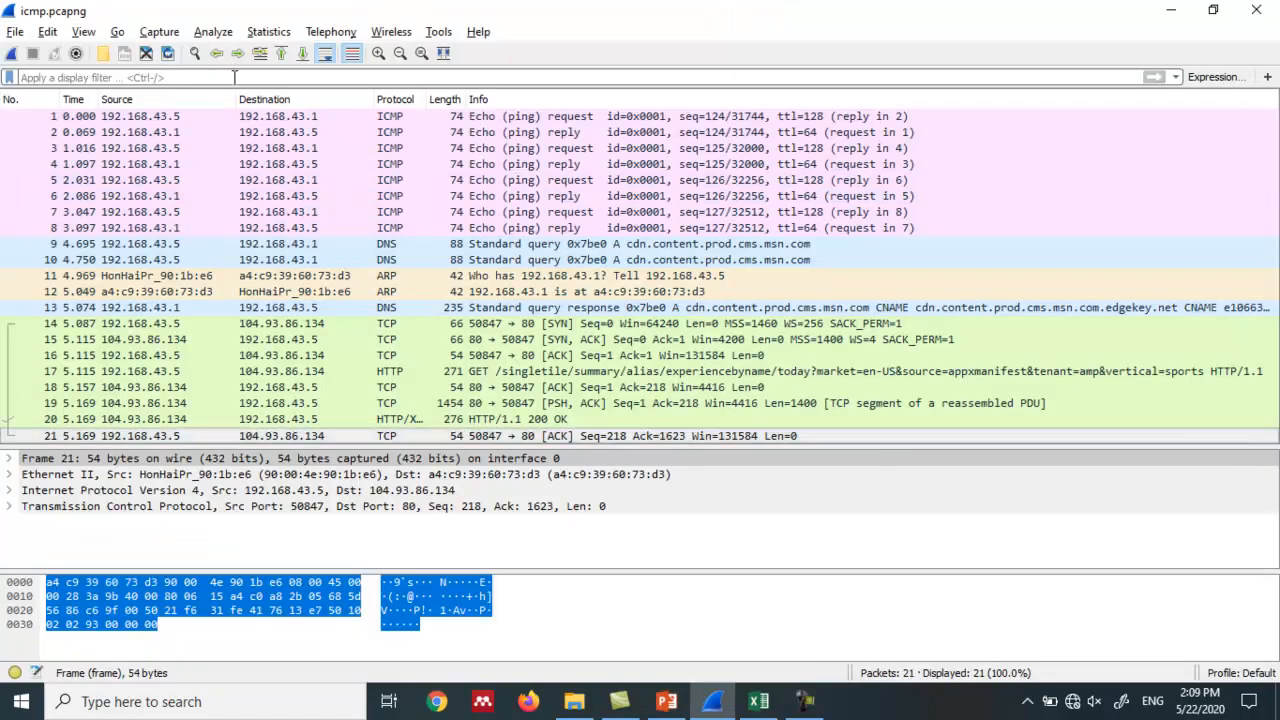
type("ip")
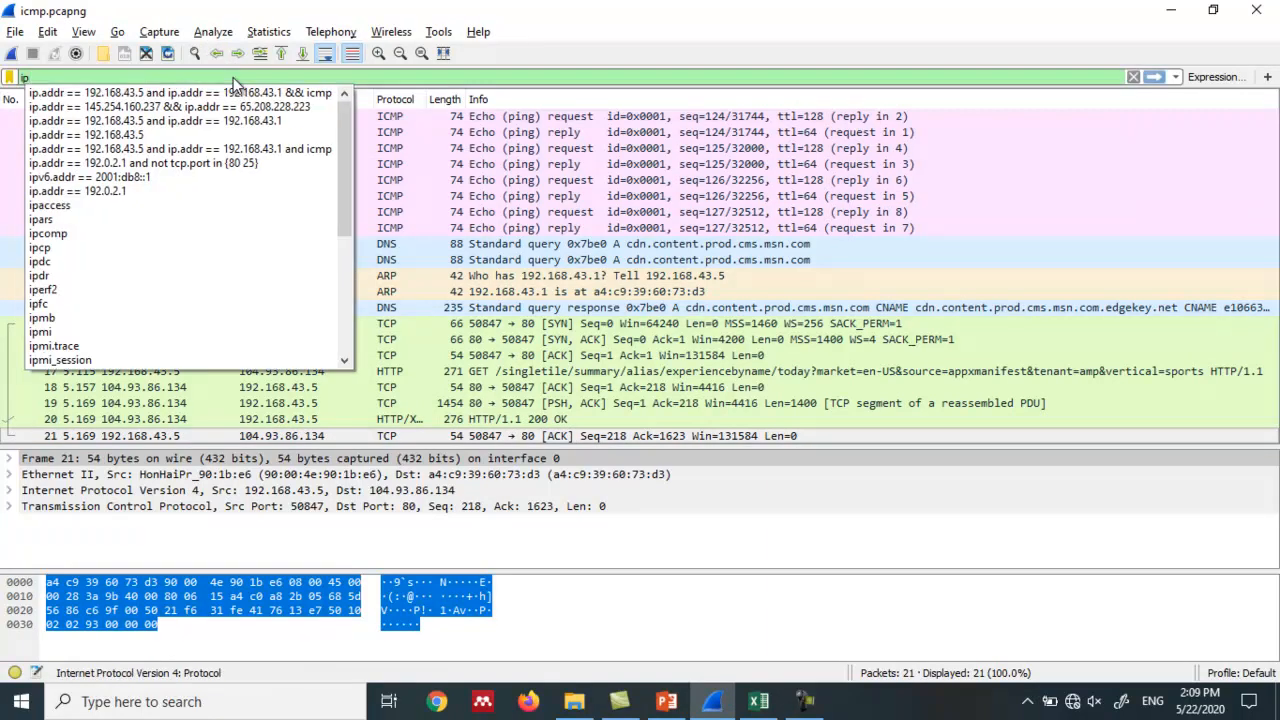
type(".addr ==")
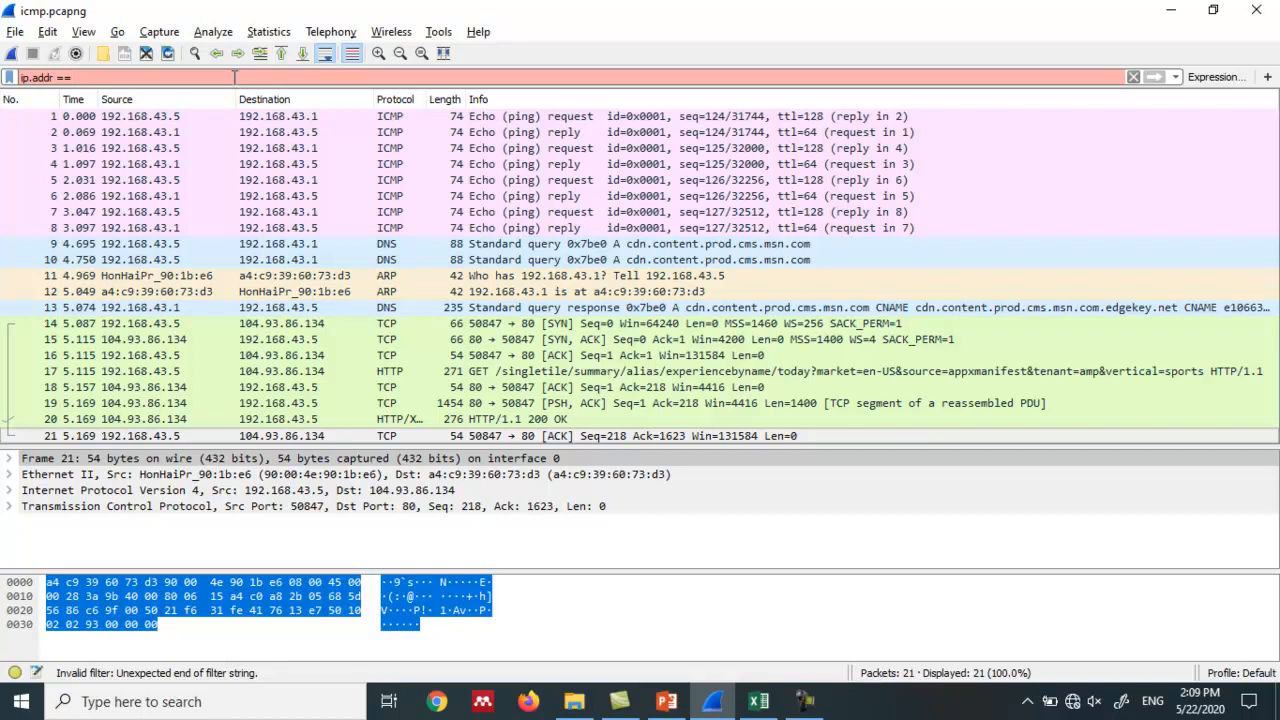
key("alt+Tab")
key("alt+Tab")
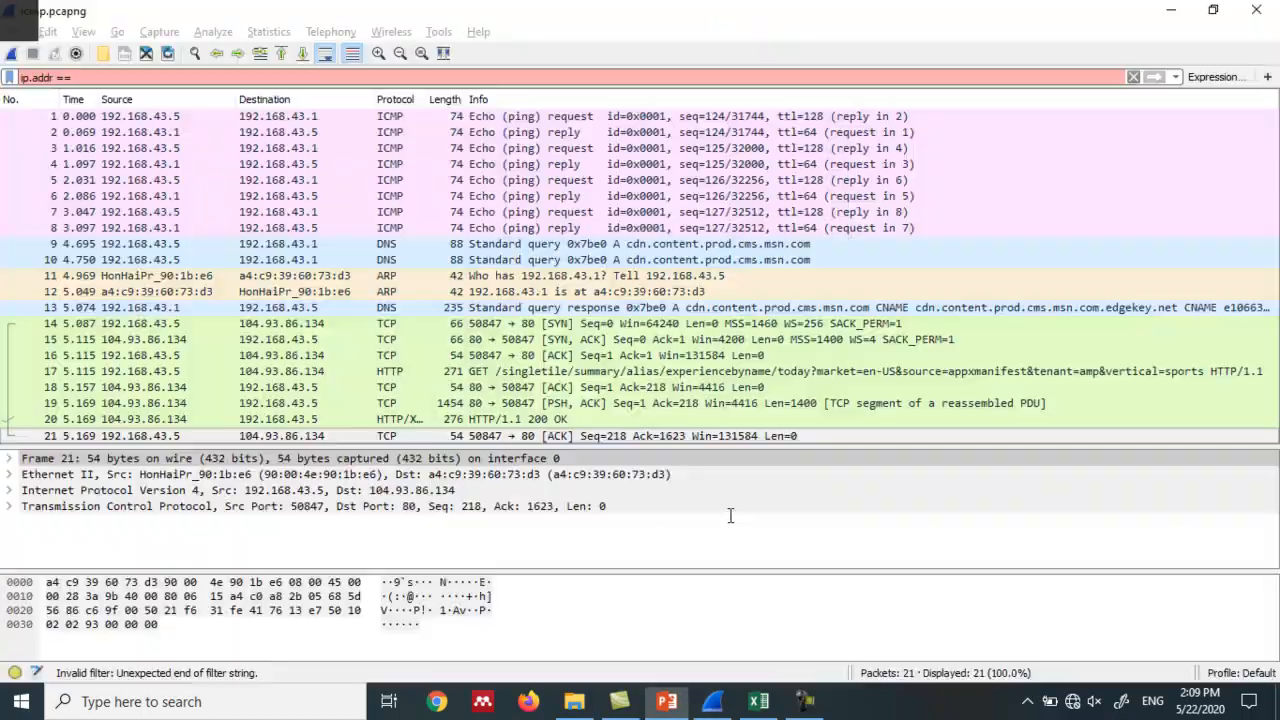
type("192.168.43.5")
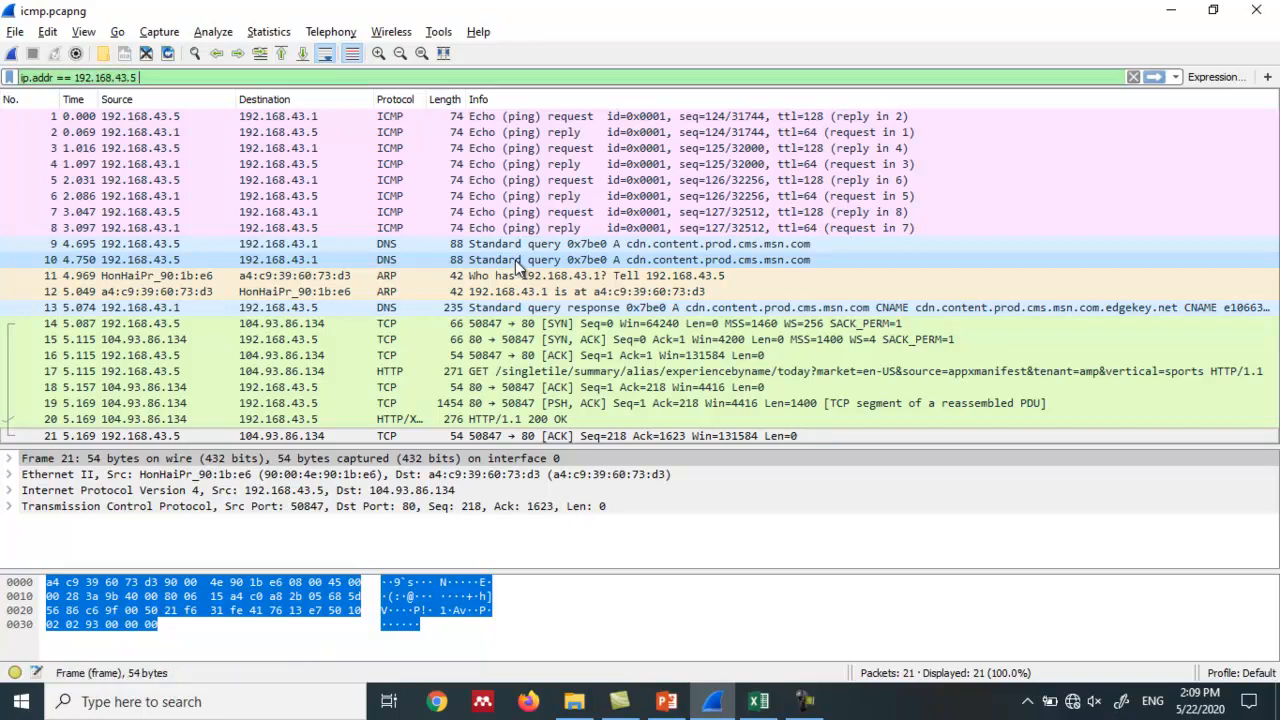
- Extend the display filter with && ip.addr == 192.168.43.1, checking the address on the PowerPoint slide, and apply it
key("alt+Tab")
key("alt+Tab")
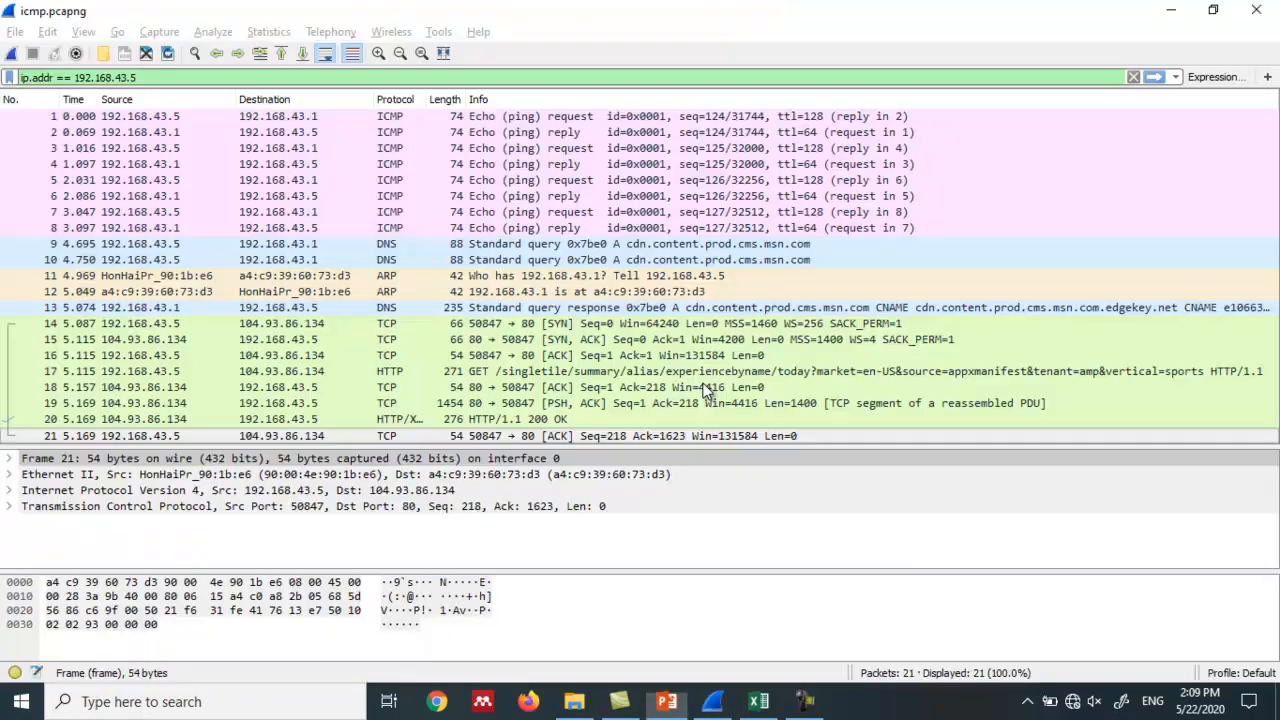
type("and")
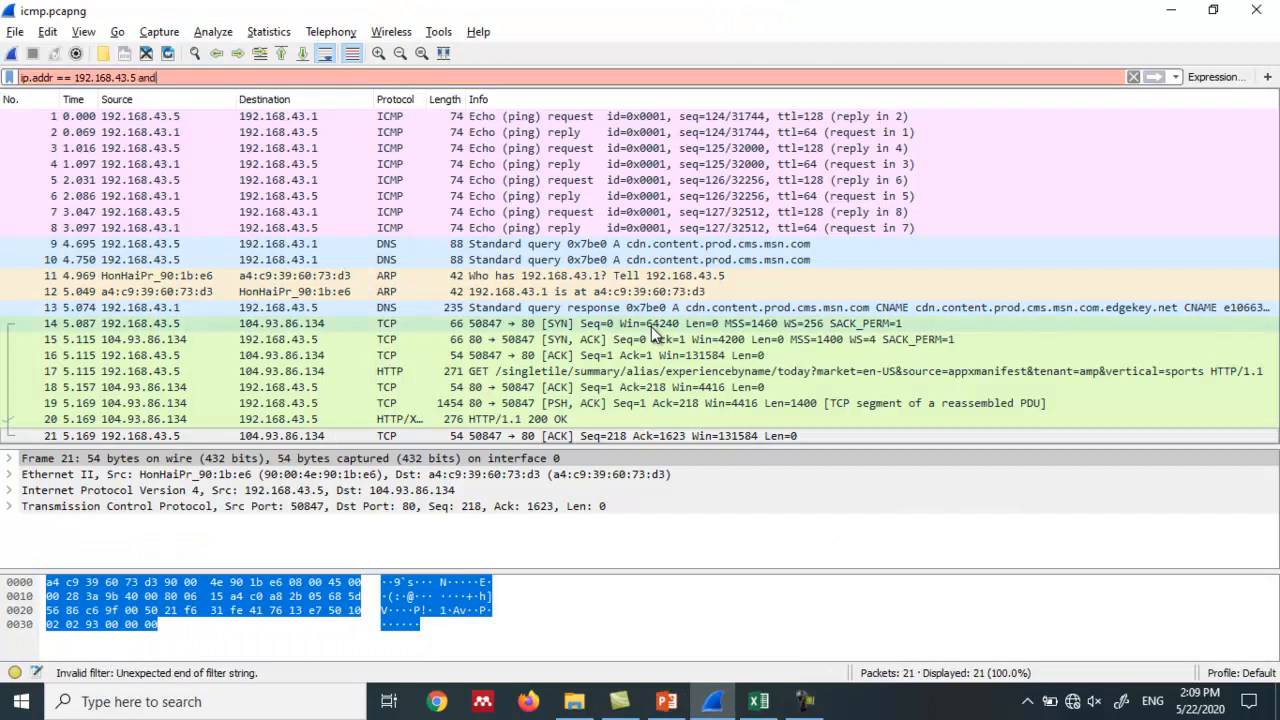
key("BackSpace")
key("BackSpace")
key("BackSpace")
type("&&")
type(" ip.ad")
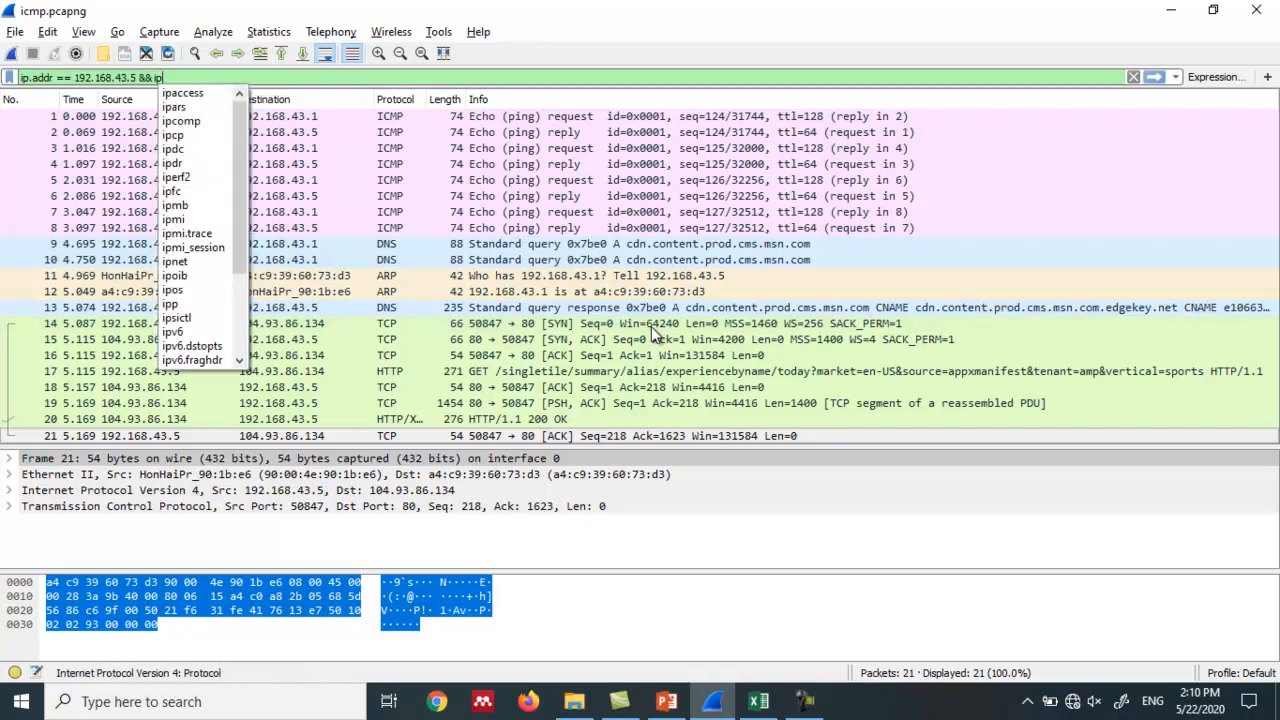
type("dr ==")
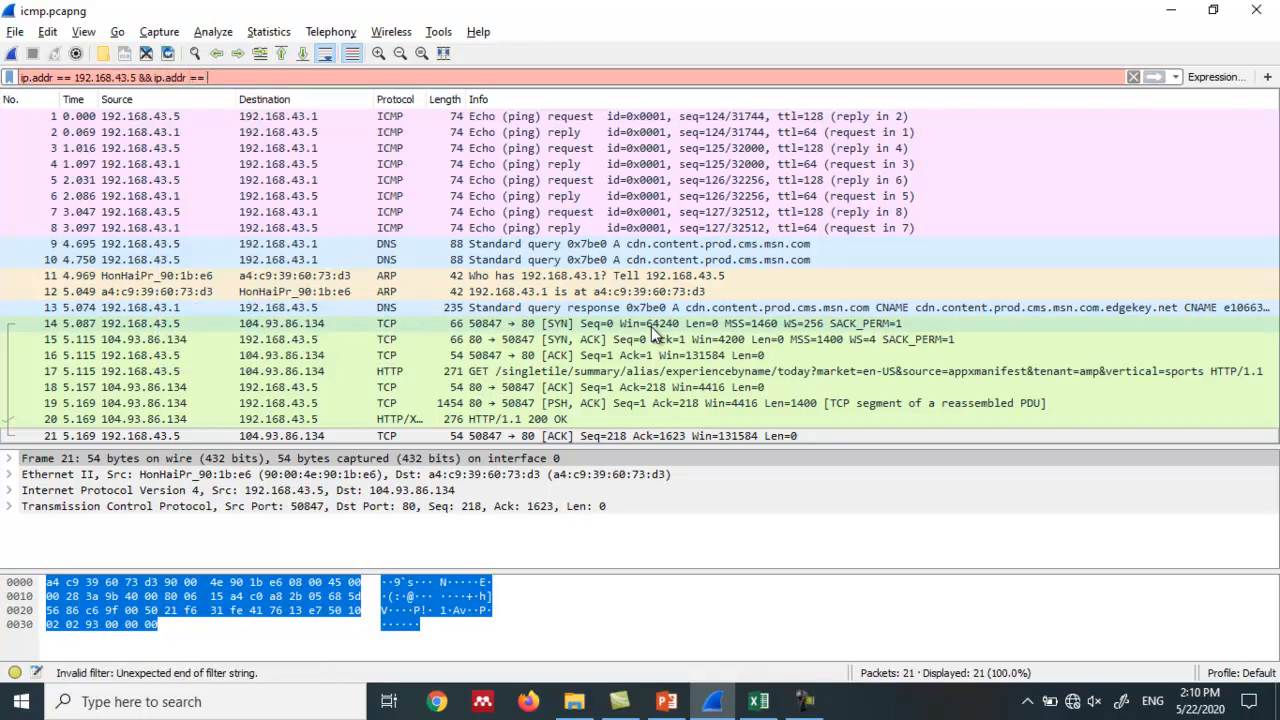
key("alt+Tab")
key("alt+Tab")
type("192.168.43.1")
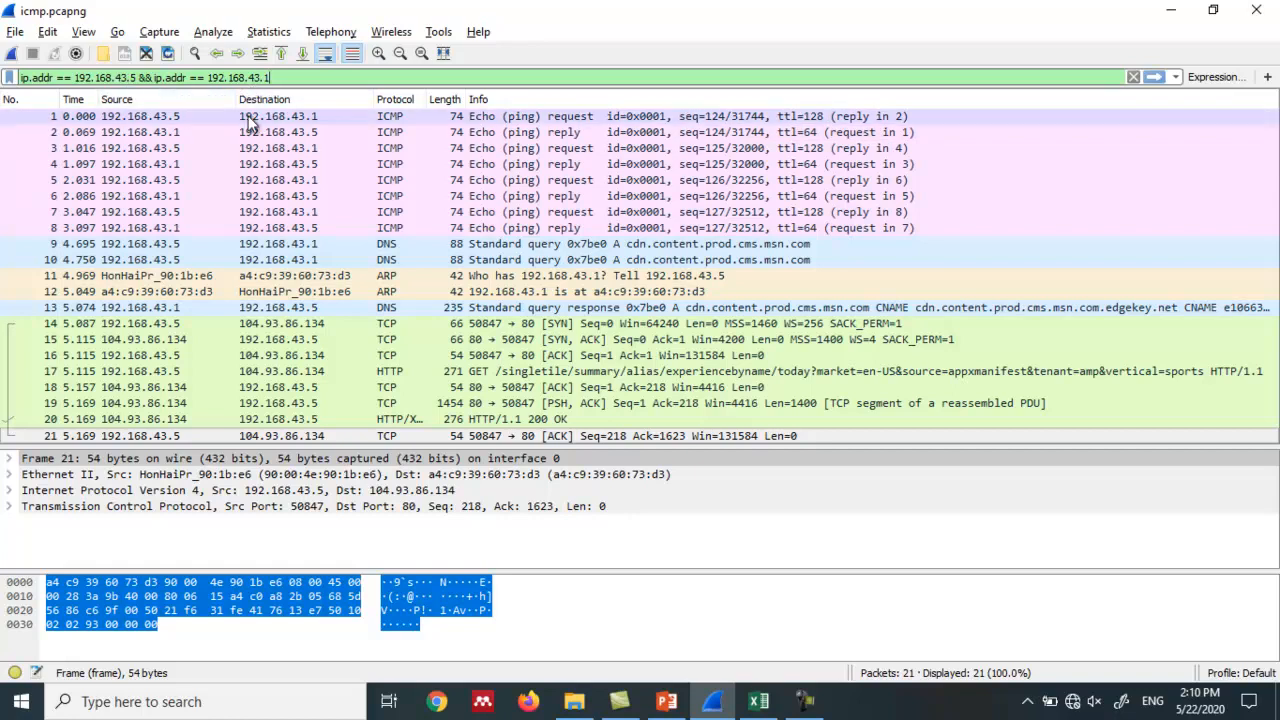
key("Return")
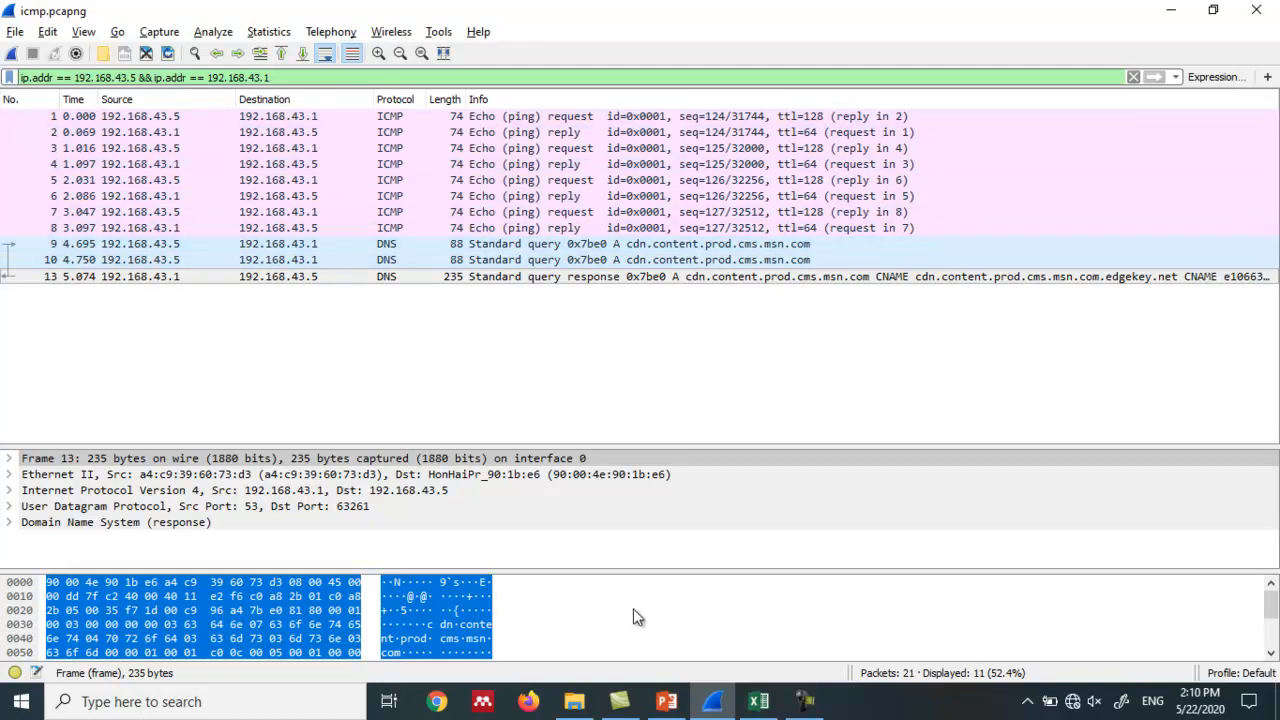
- Check the required protocol on the PowerPoint slide, append "and icmp" to the display filter and apply it
left_click(666, 701)
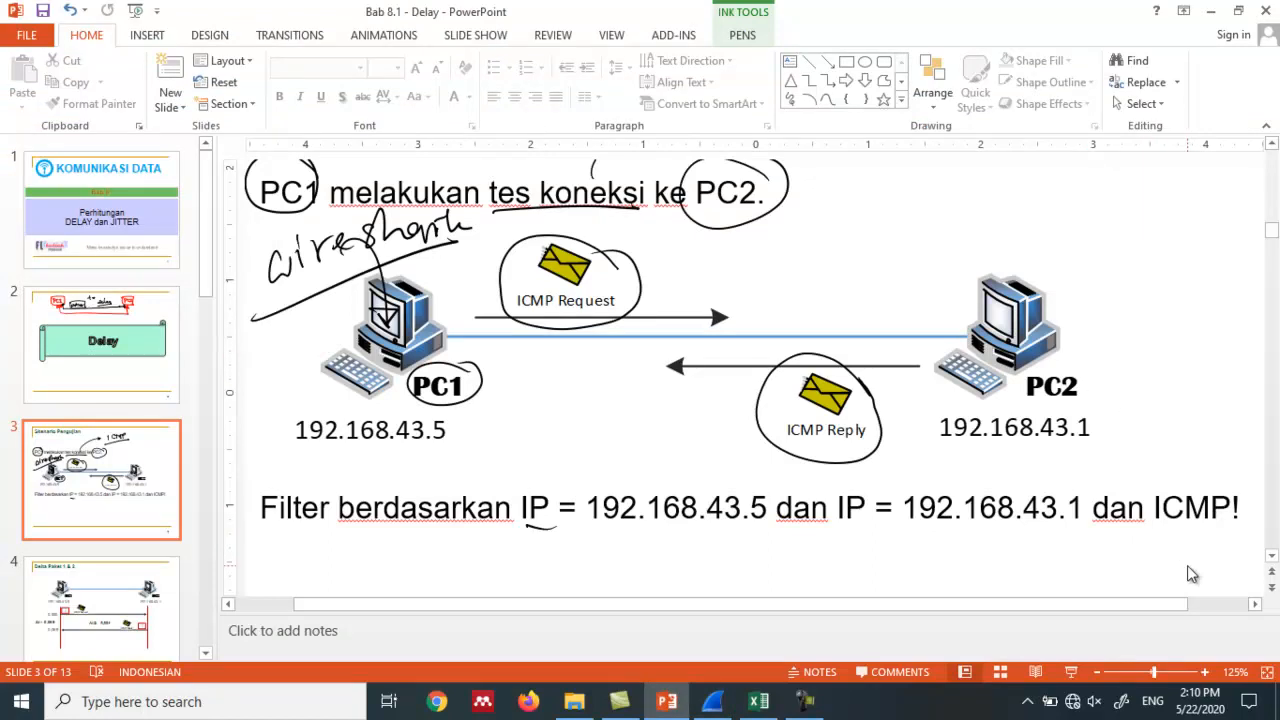
key("alt+Tab")
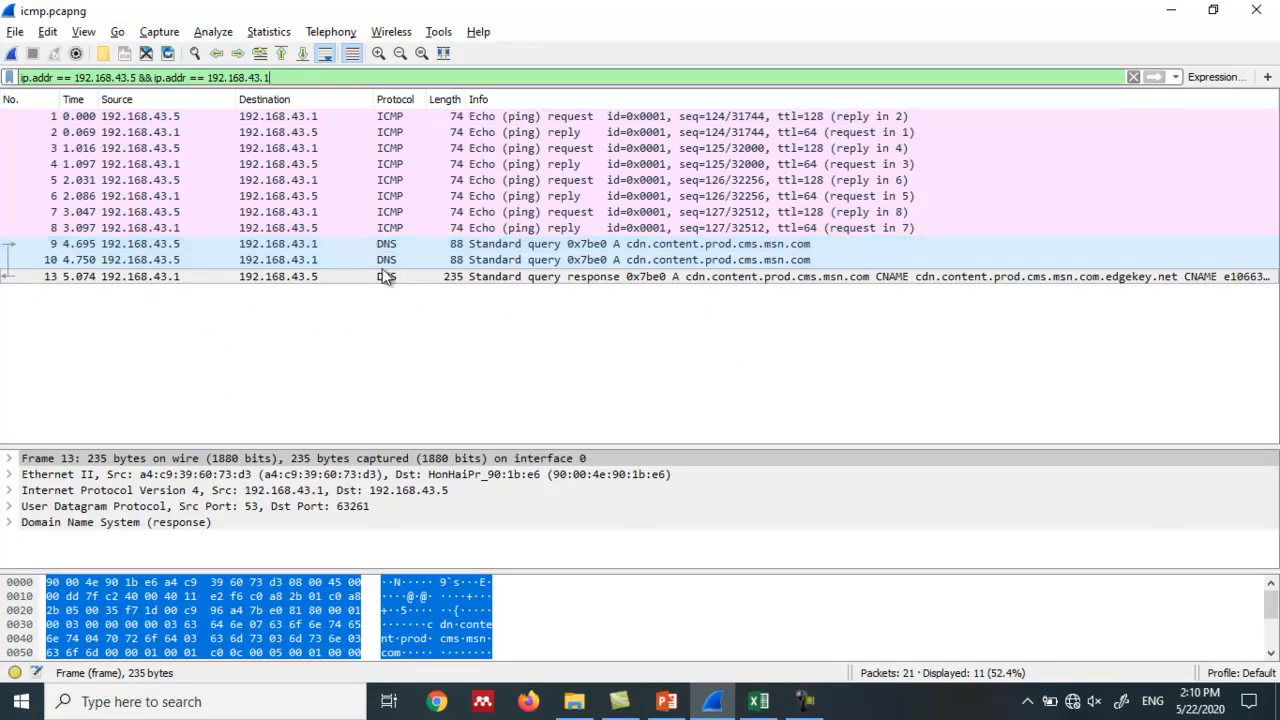
left_click(295, 80)
type("and")
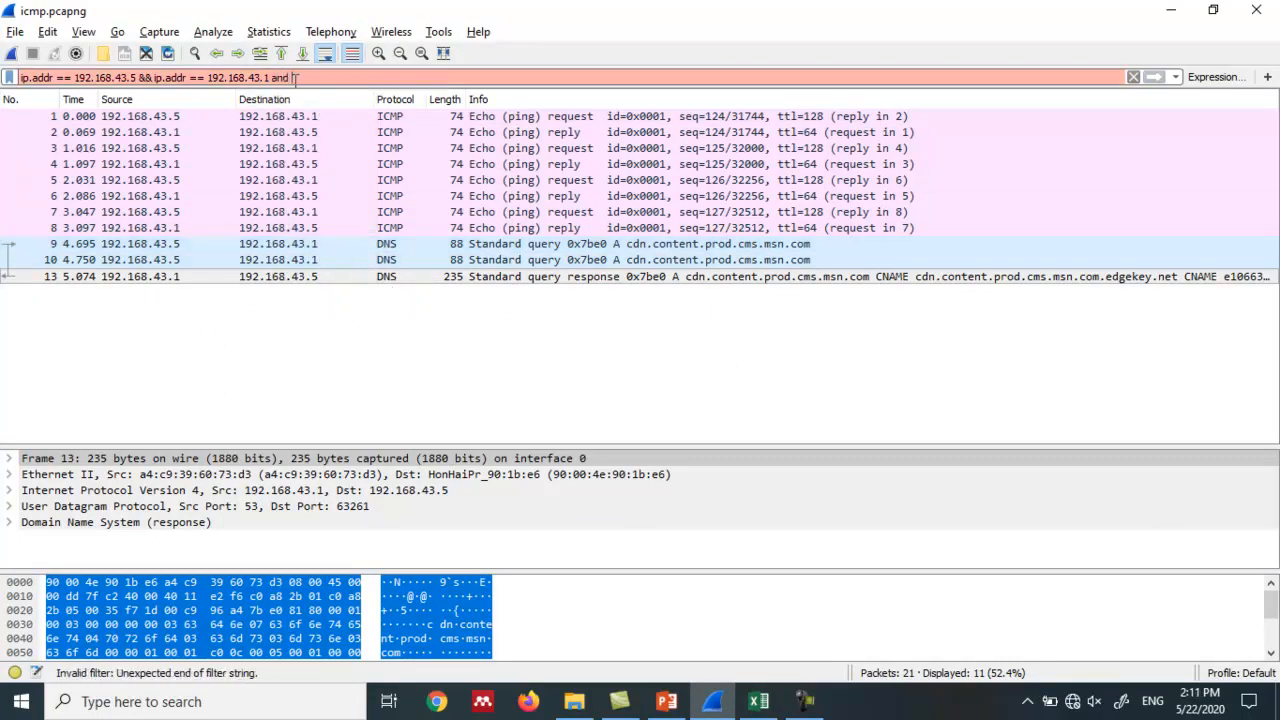
type(" icmp")
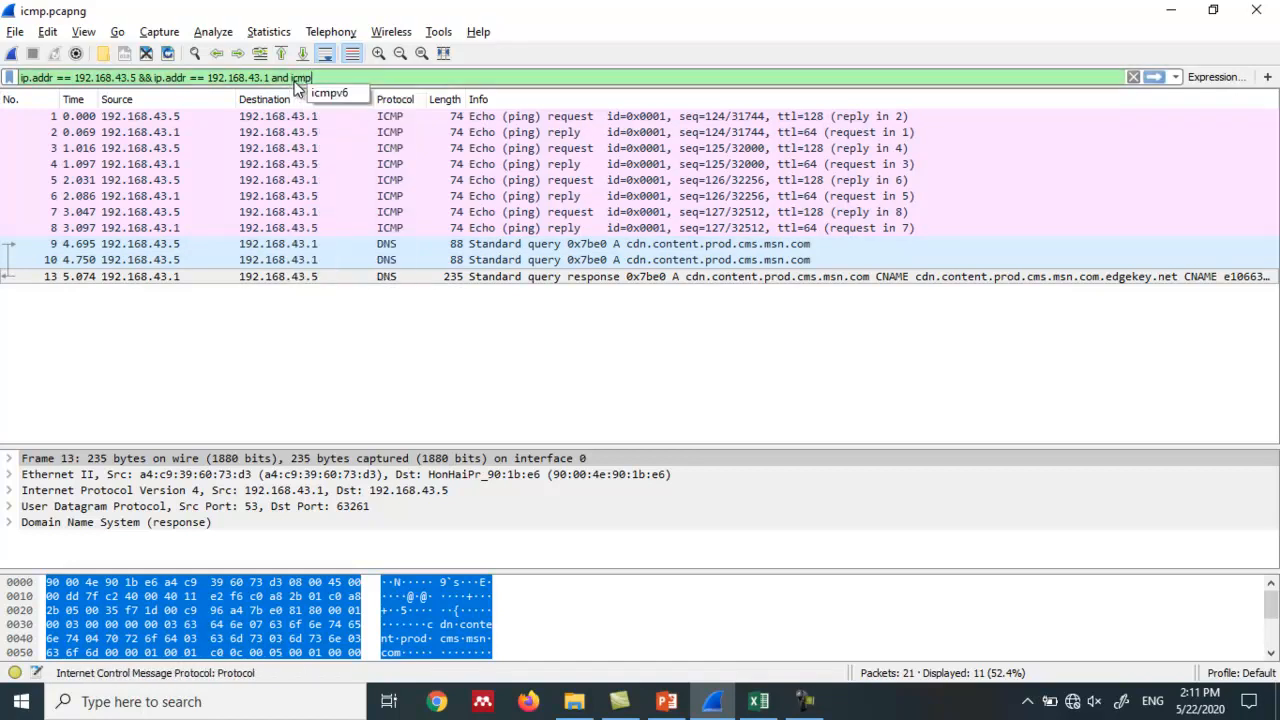
key("Return")
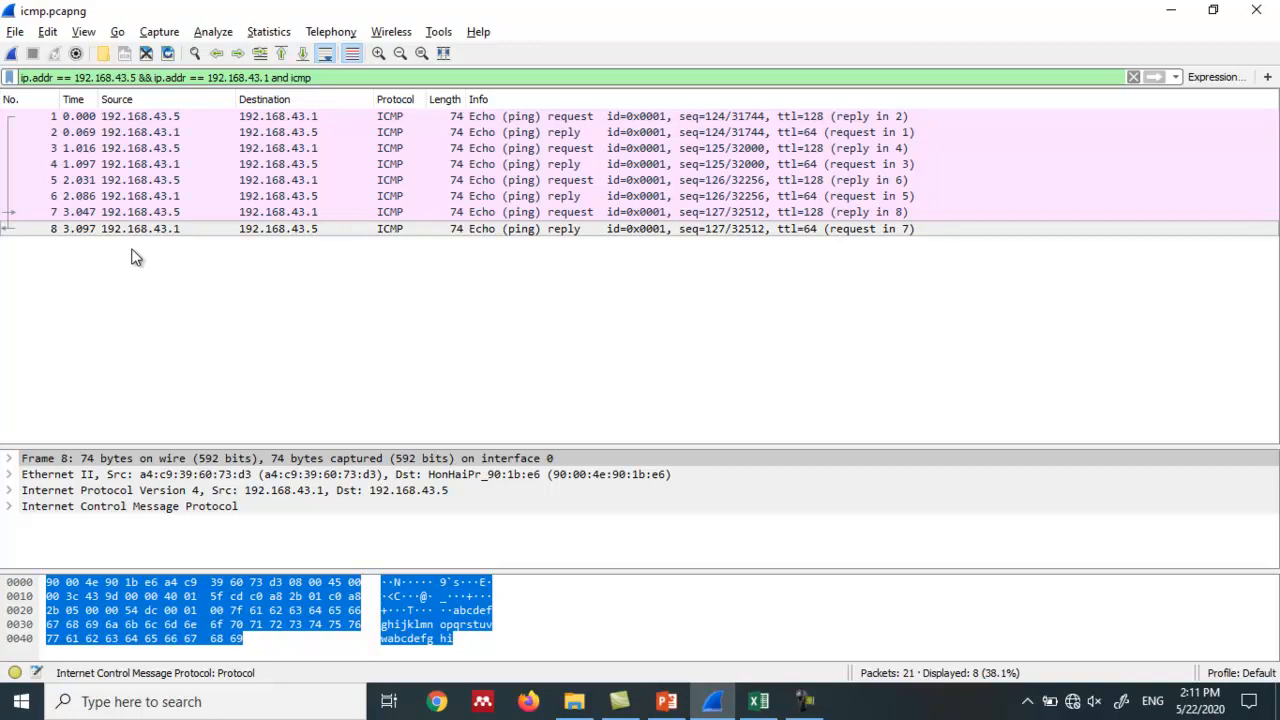
- Look through the ping replies, examine the Internet Control Message Protocol details and data of packet 8, and collapse the section
left_click(571, 164)
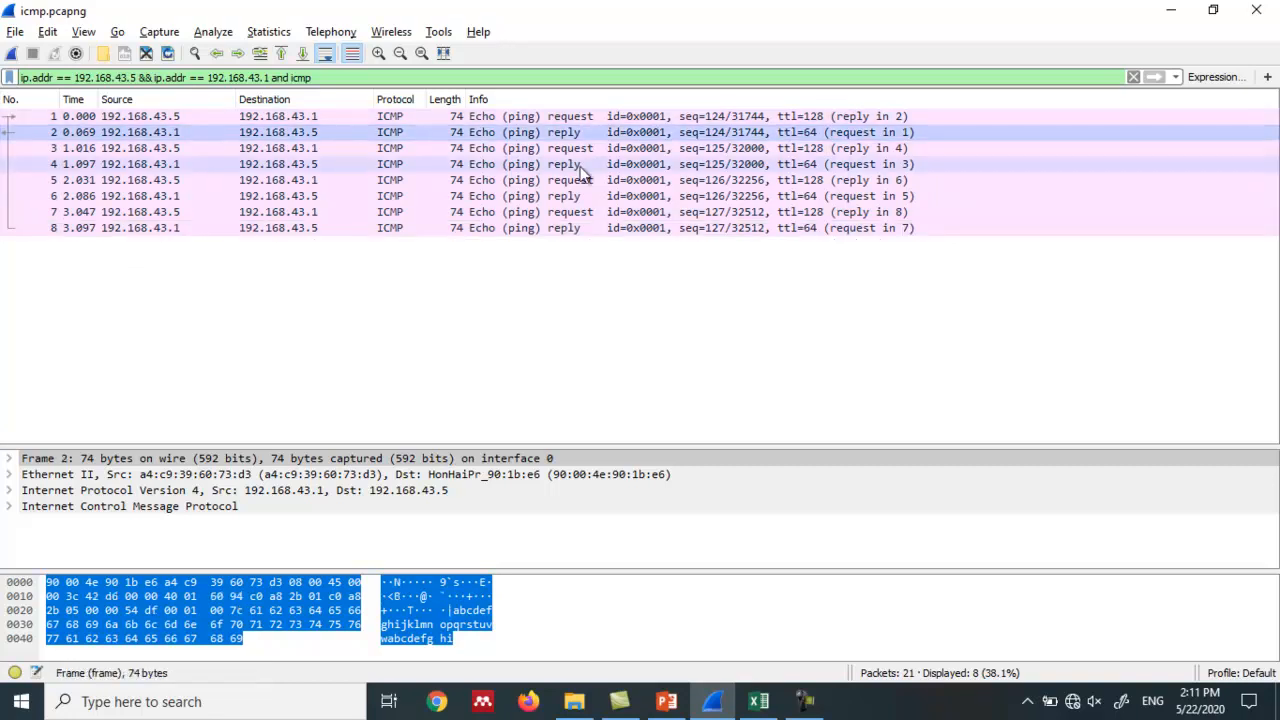
left_click(569, 229)
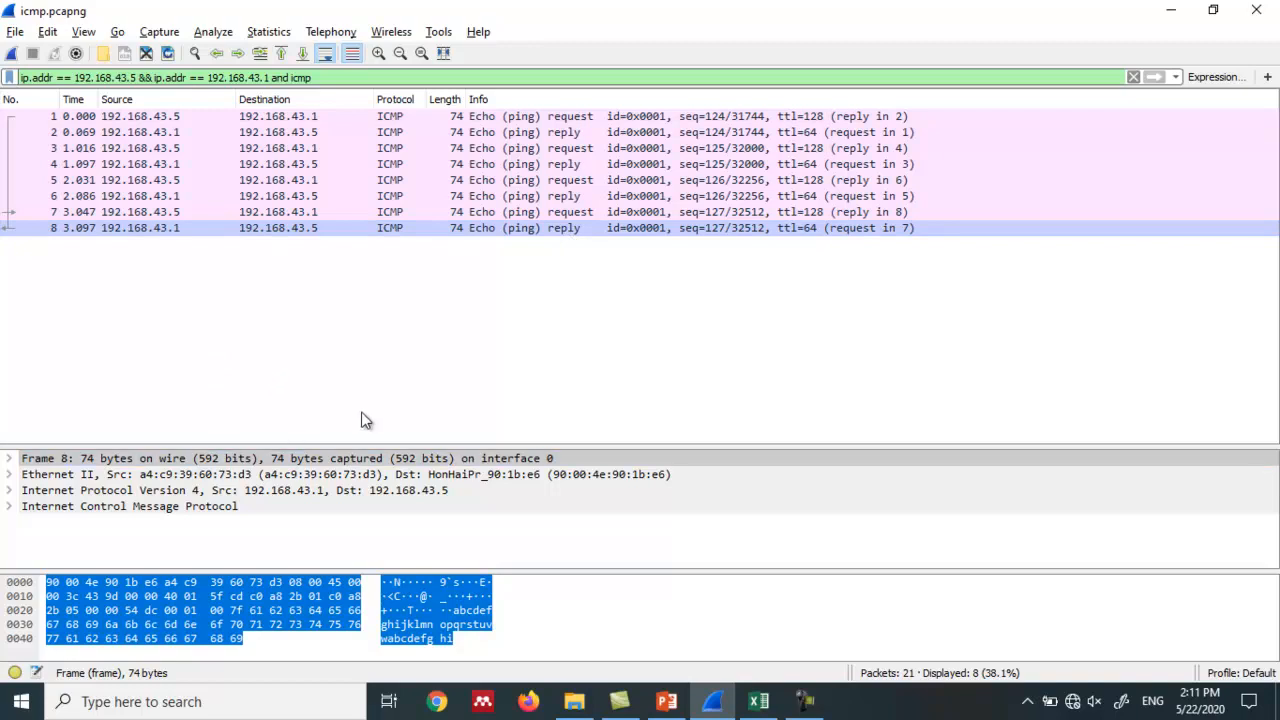
left_click(12, 508)
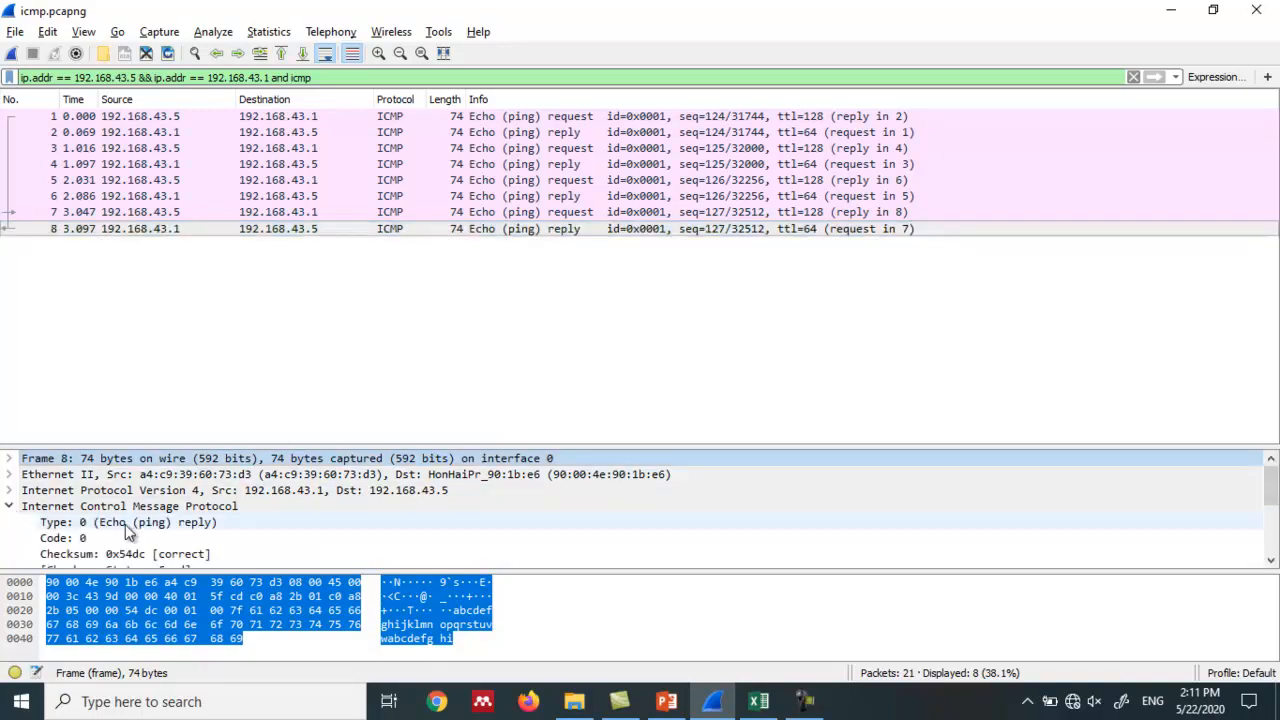
scroll(125, 535, "down", 3)
left_click(104, 556)
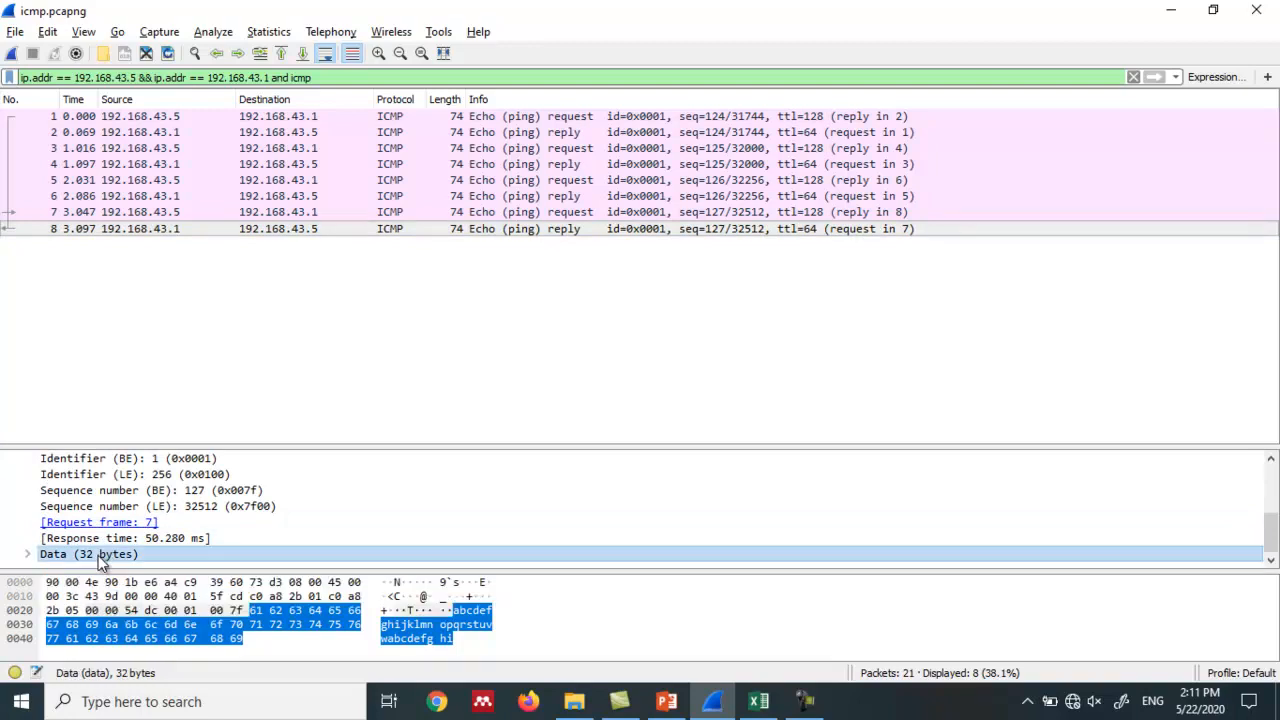
scroll(90, 530, "up", 3)
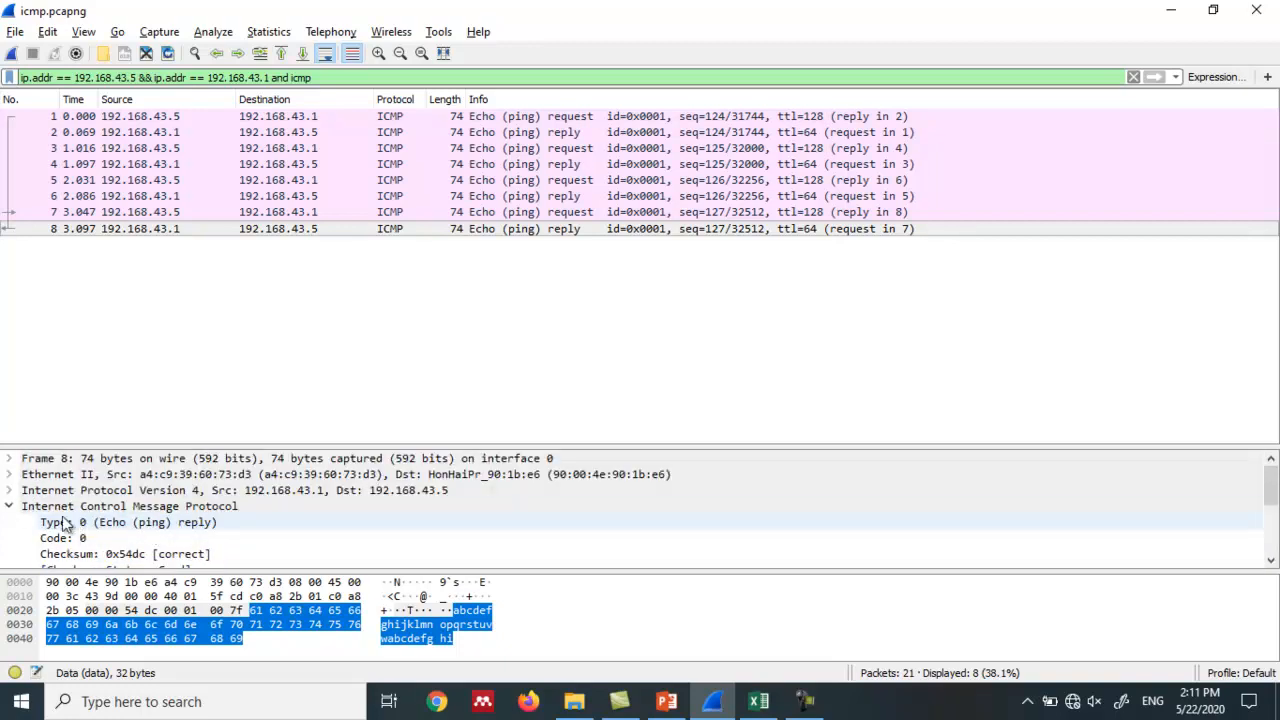
left_click(9, 507)
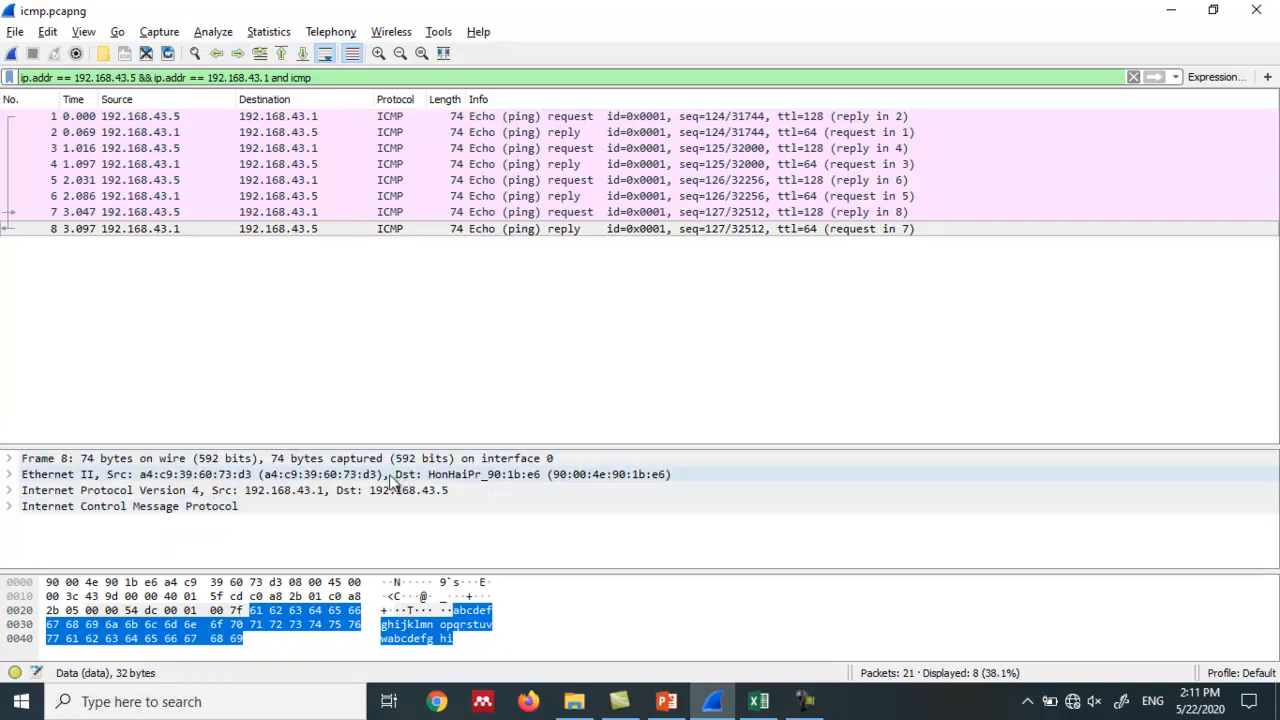
- Examine the frame of packet 8, then compare the times of the first two ping request and reply pairs, packets 1 to 4
left_click(328, 462)
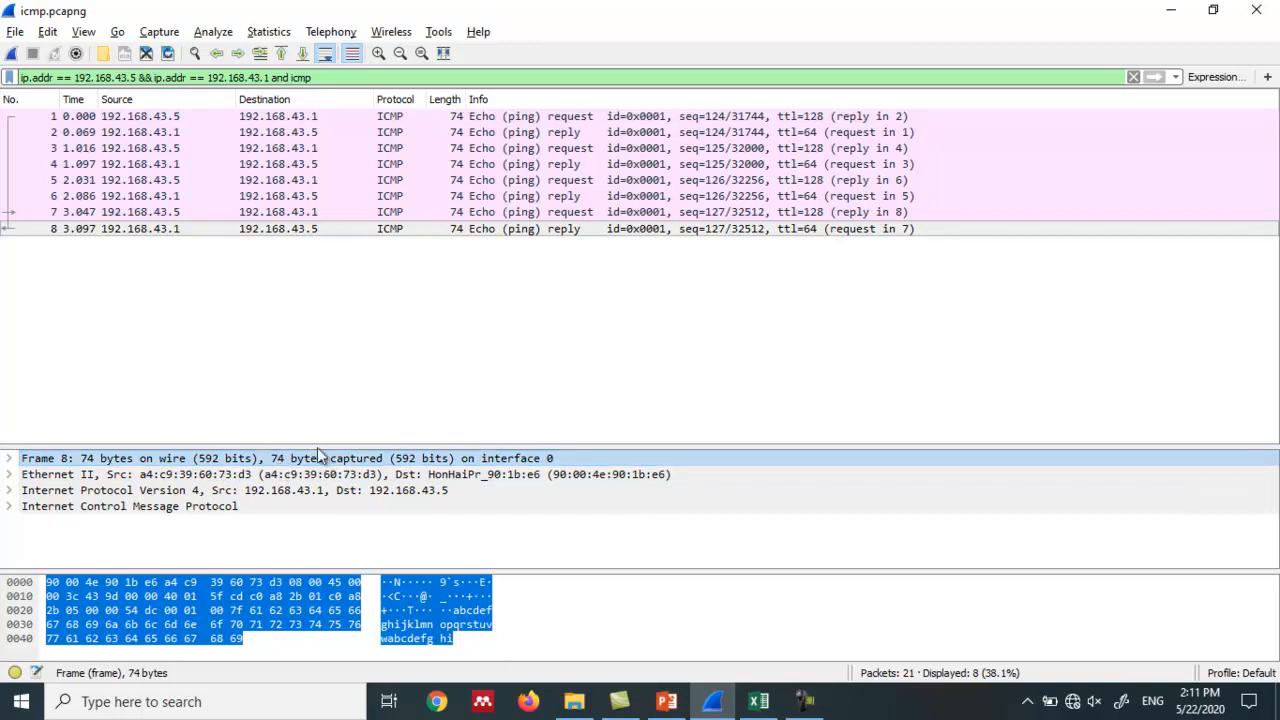
left_click(392, 213)
left_click_drag(392, 213, 390, 118)
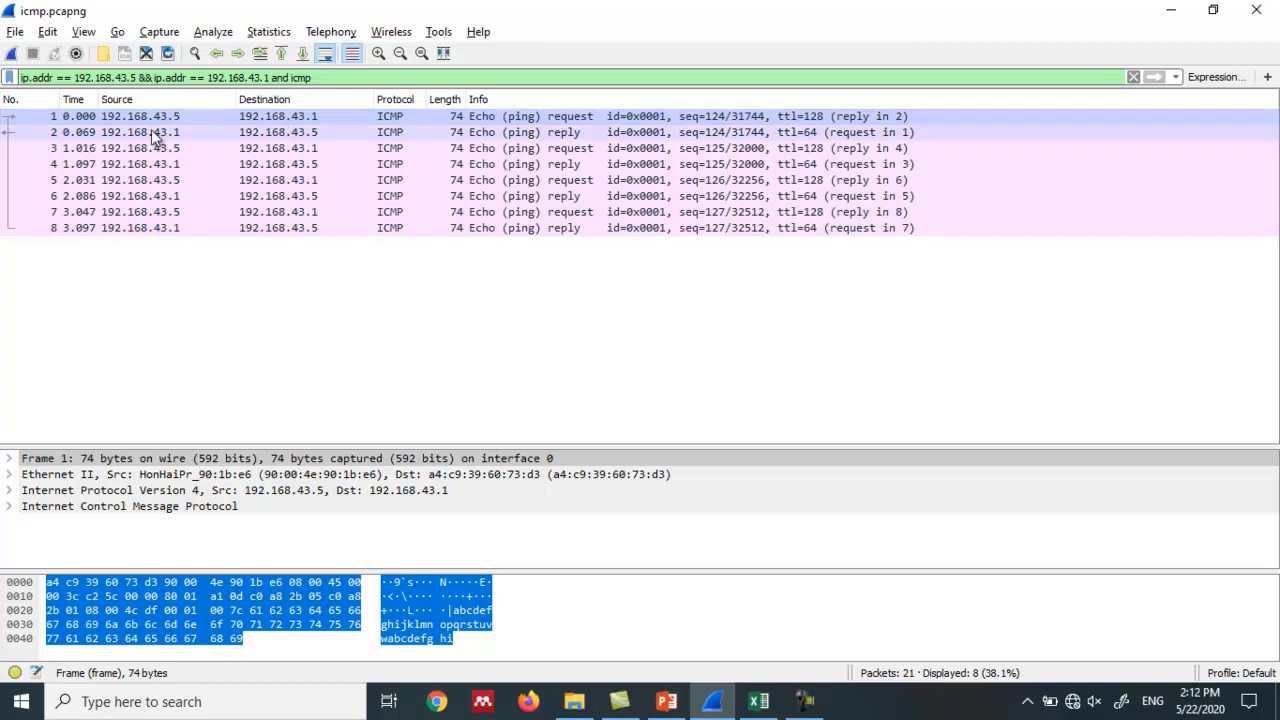
left_click(78, 131)
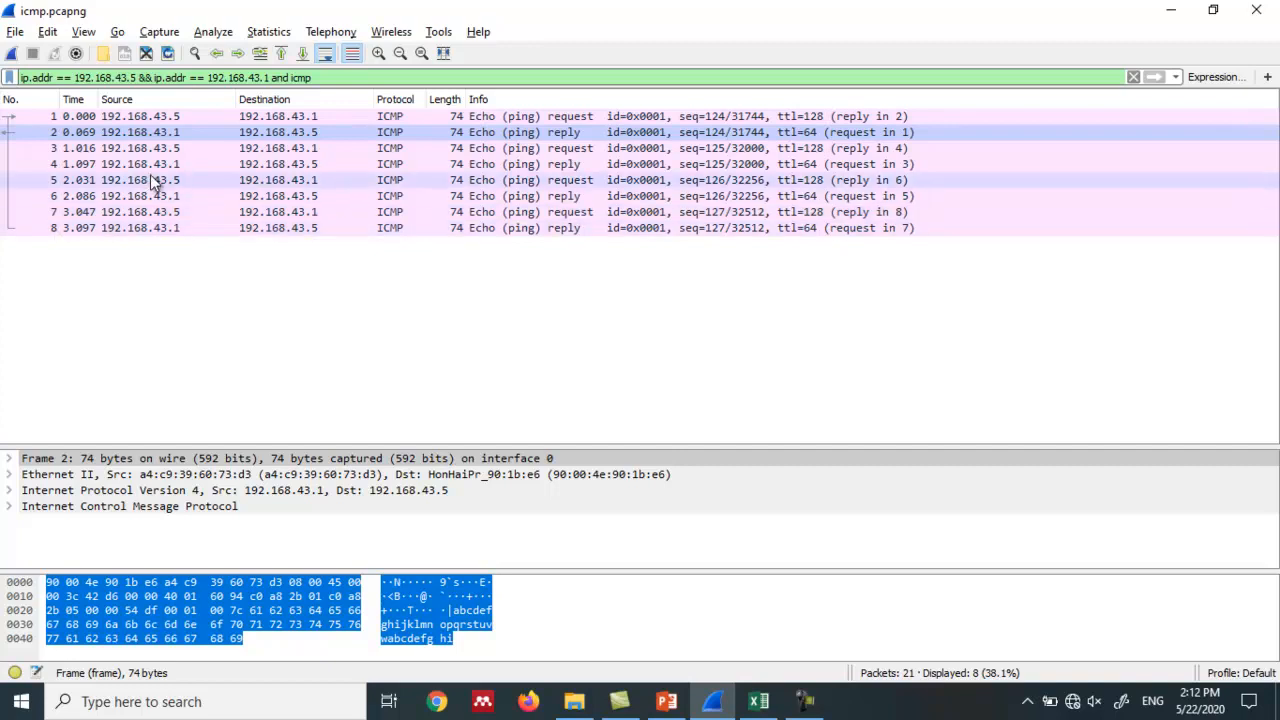
left_click(96, 148)
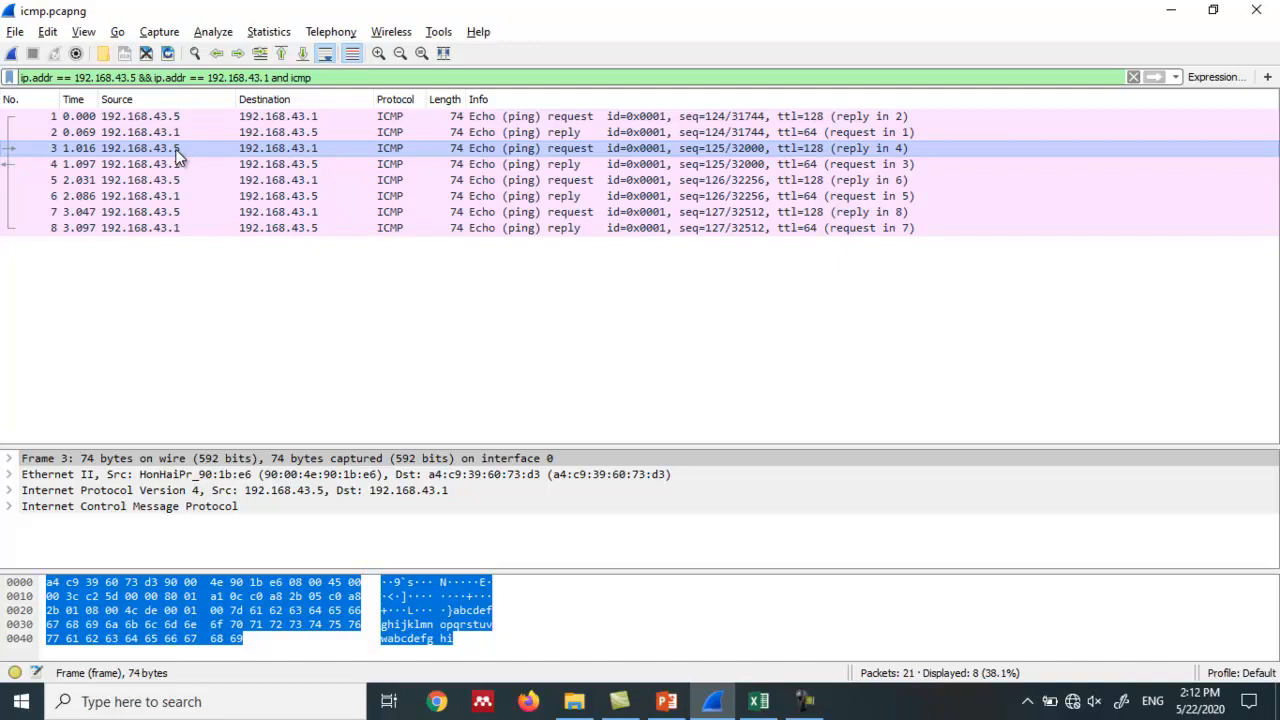
left_click(78, 164)
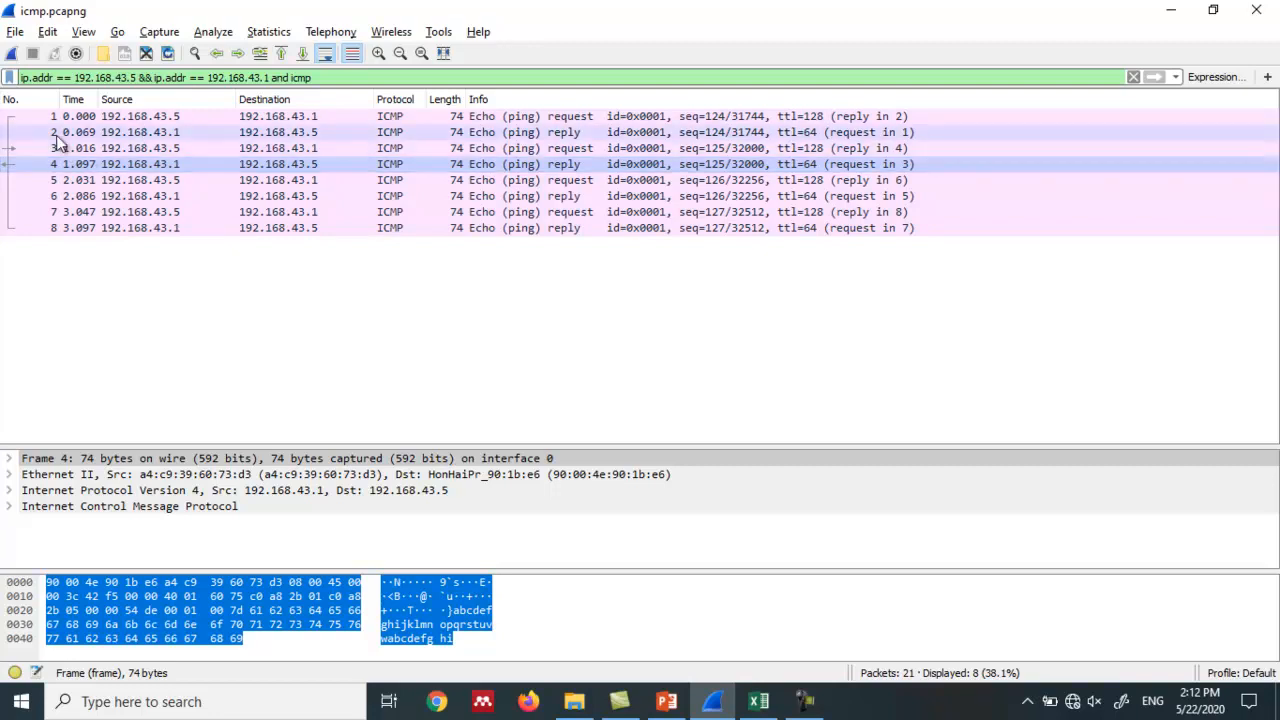
- Switch to PowerPoint, present slide 3 and underline 43.5, 43.1 and ICMP in the filter sentence with the pen
left_click(666, 701)
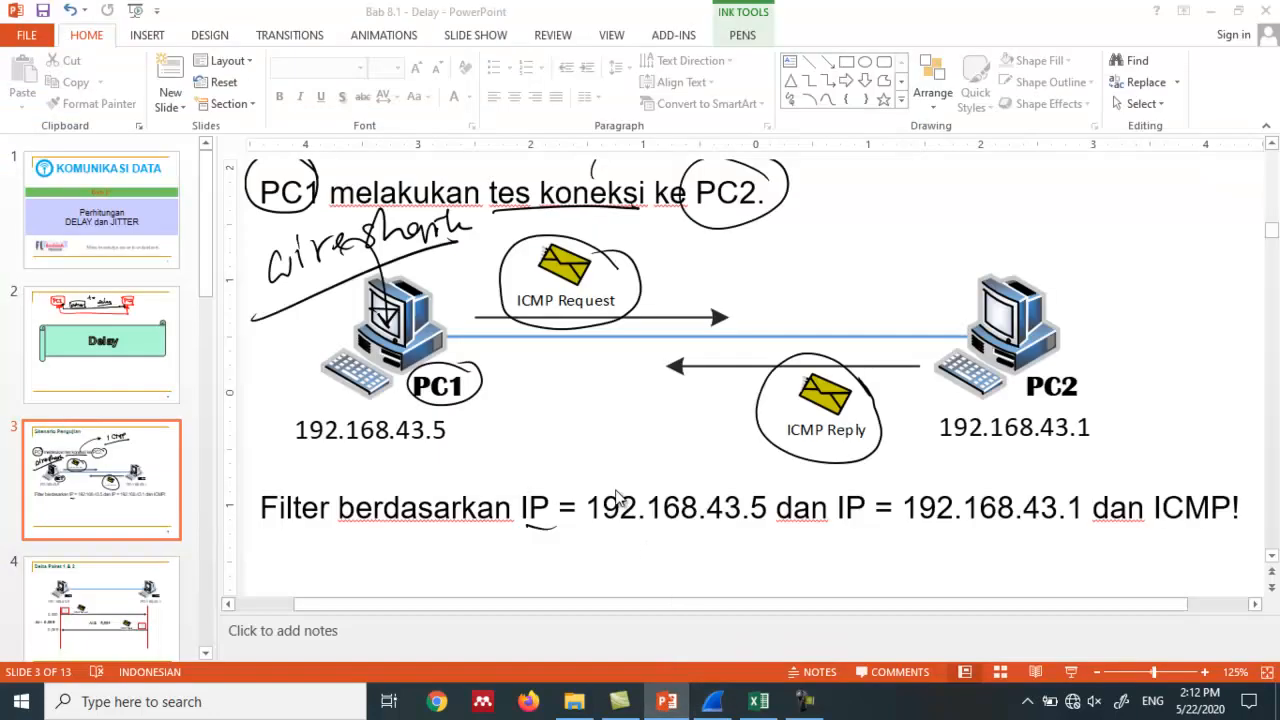
scroll(661, 458, "down", 5)
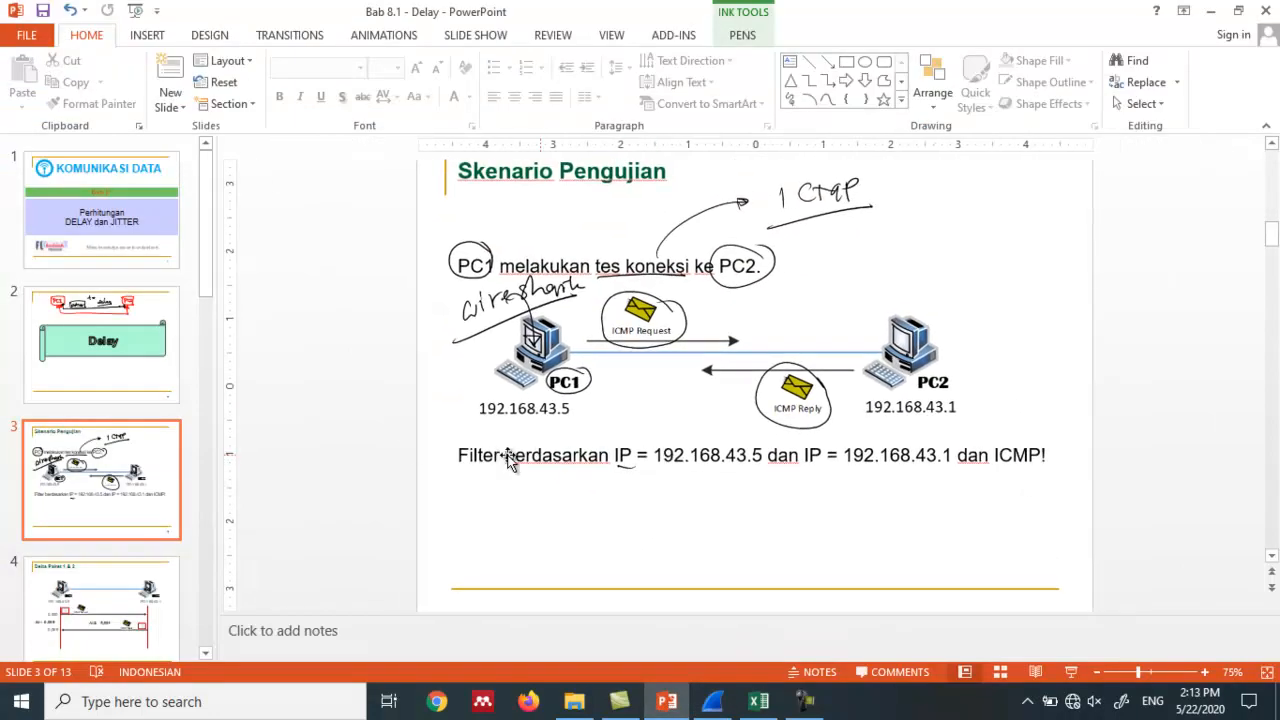
left_click(1072, 674)
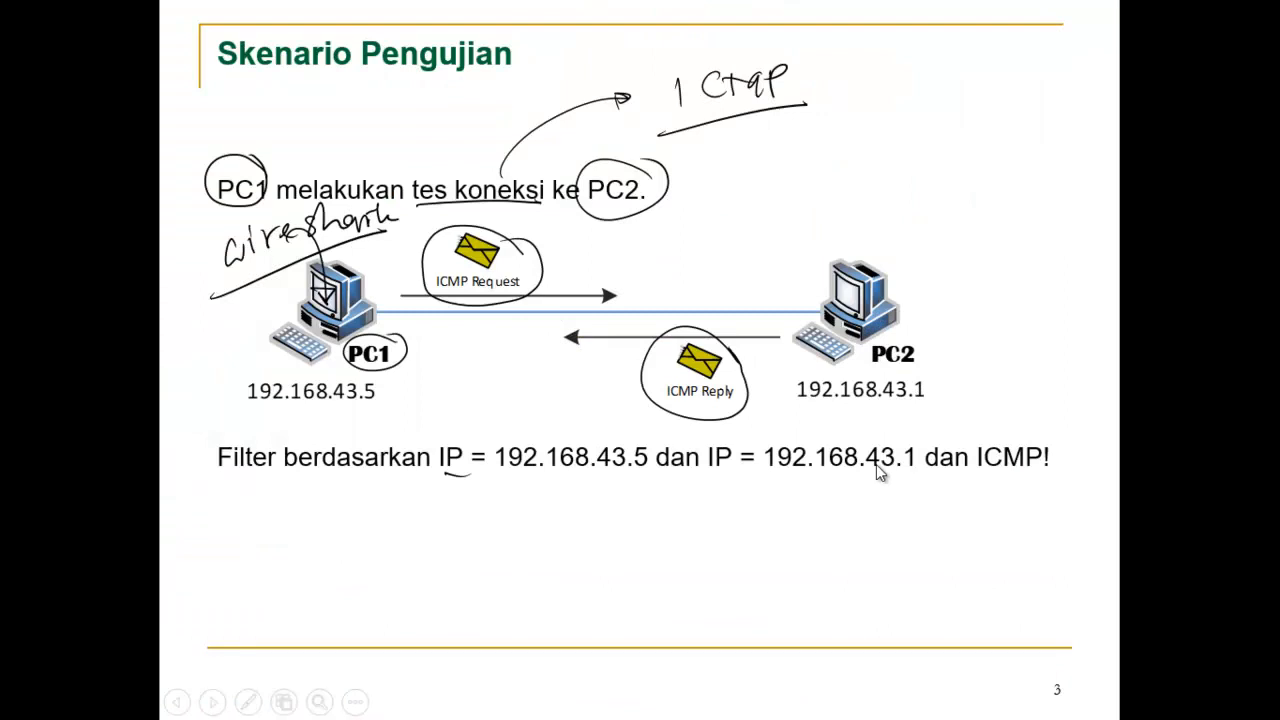
key("ctrl+p")
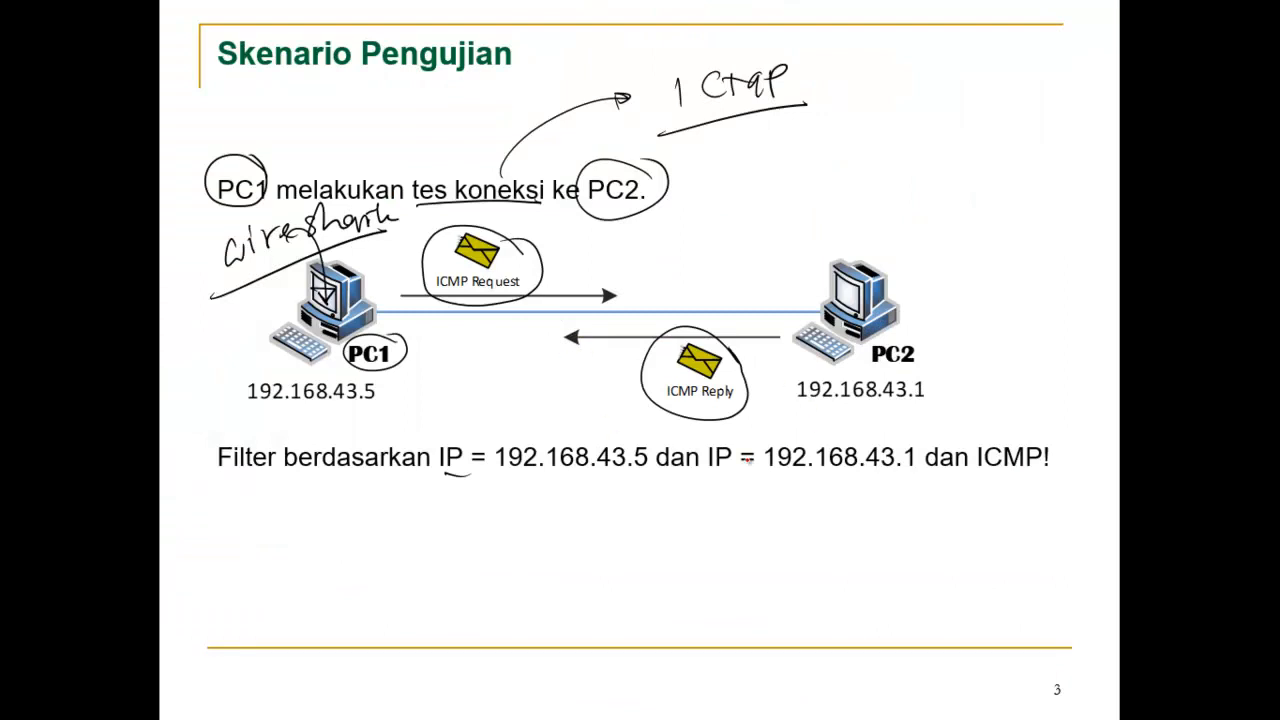
left_click_drag(601, 481, 648, 479)
left_click_drag(865, 476, 1046, 470)
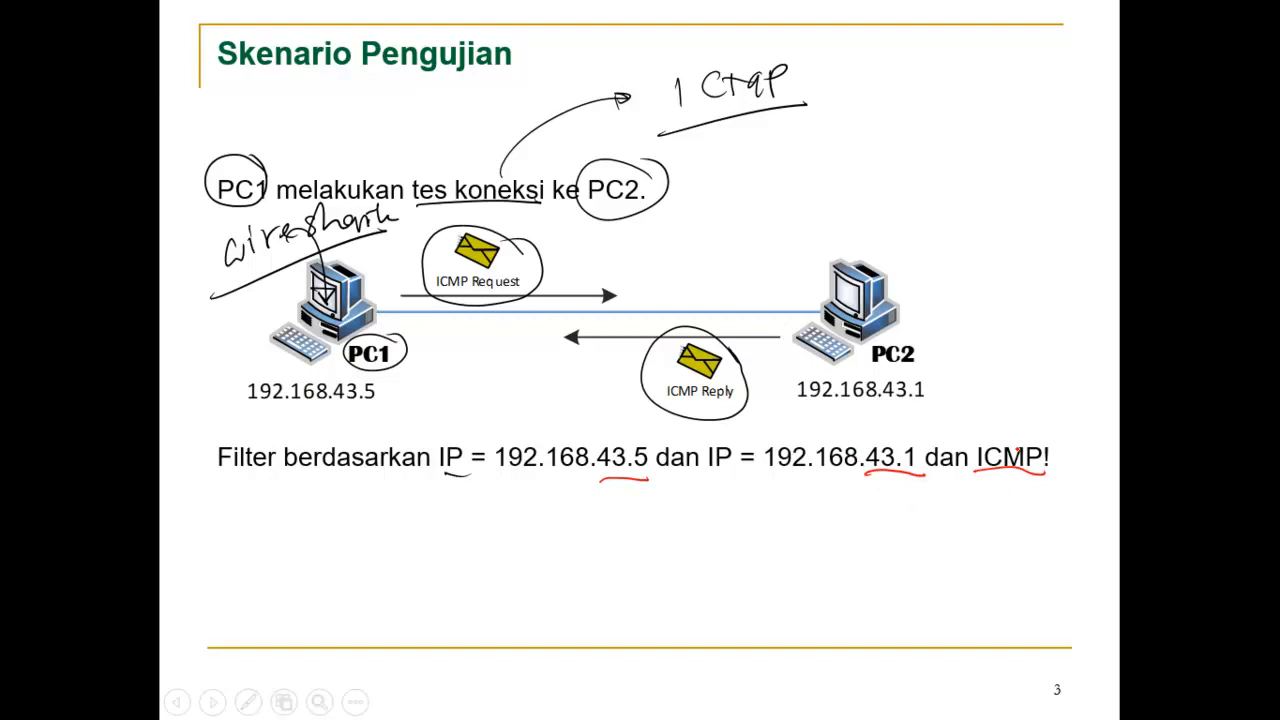
- Advance to the Delta Paket 1 & 2 slide and handwrite "t = ?" above the line linking PC1 and PC2
key("Right")
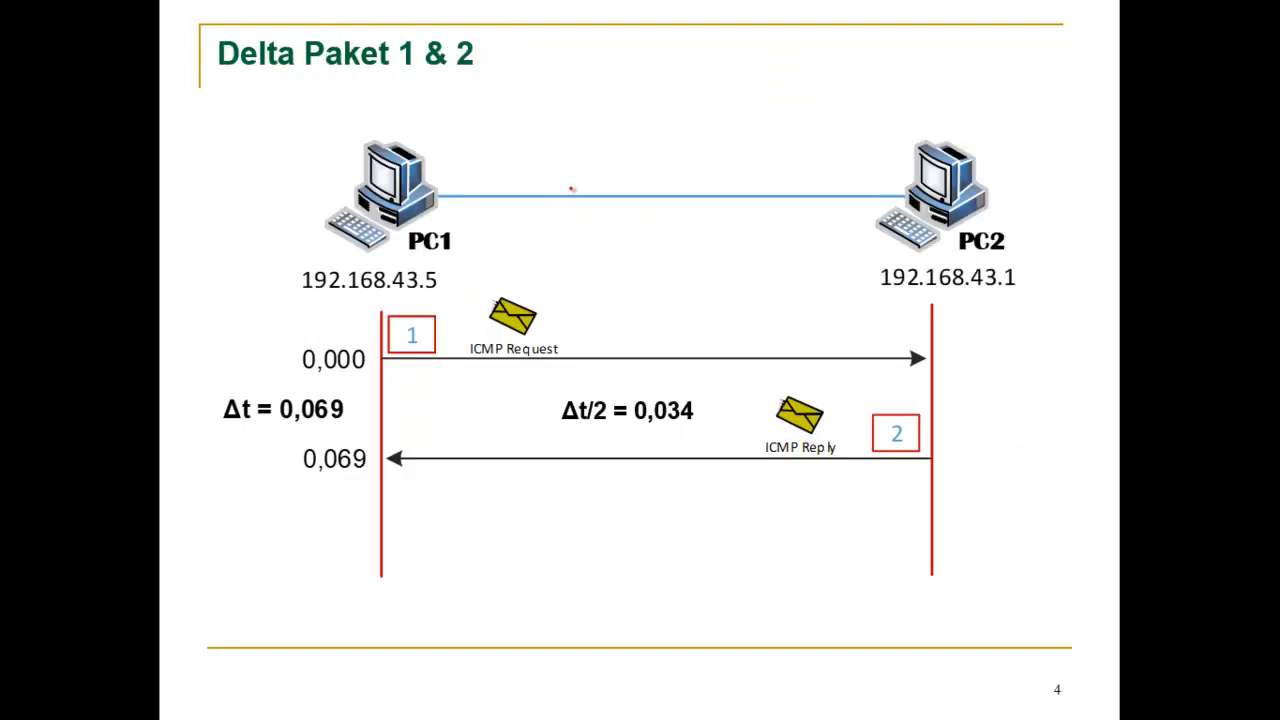
mouse_move(599, 144)
left_mouse_down()
mouse_move(603, 167)
mouse_move(607, 151)
left_mouse_up()
left_click_drag(628, 153, 647, 161)
left_click_drag(656, 145, 661, 157)
left_click(662, 164)
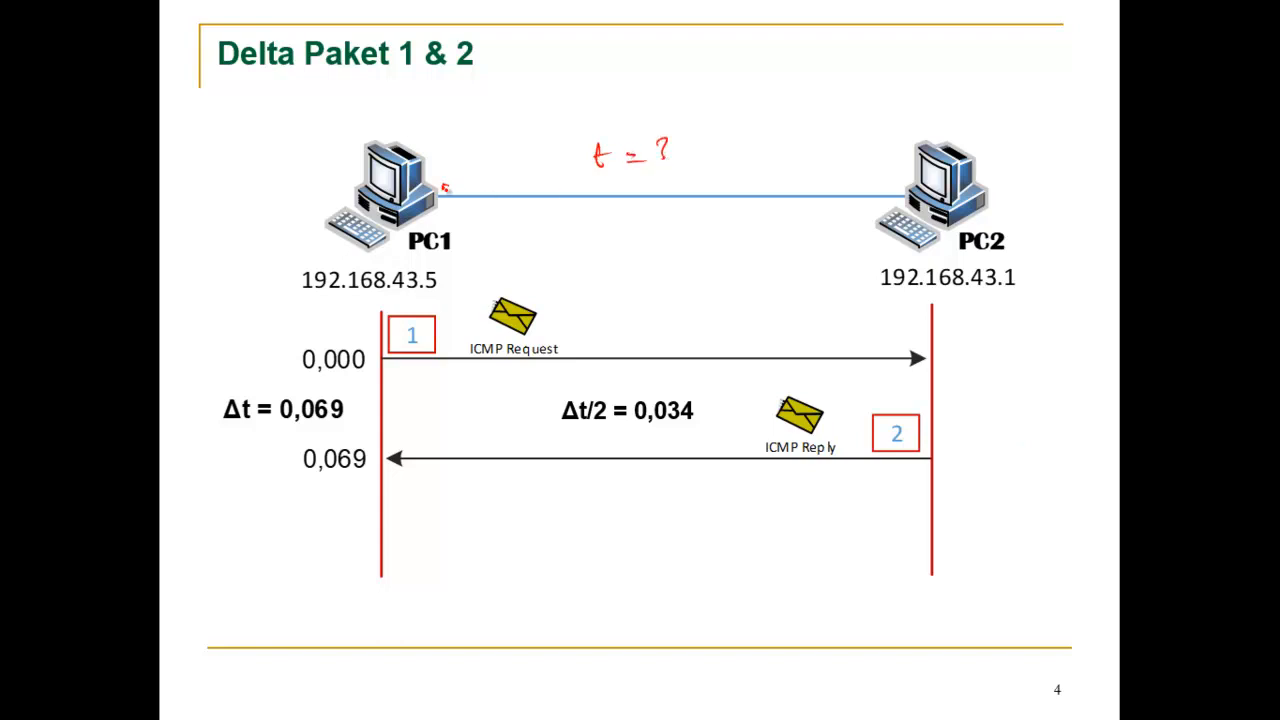